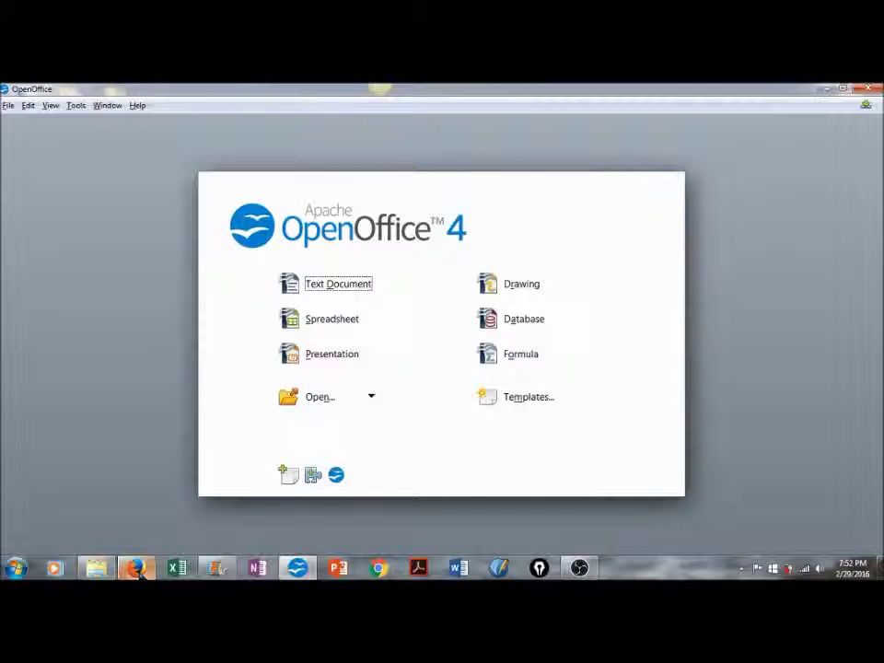
Bring up Apache OpenOffice 4 at its Start Center
{"action": "left_click", "coordinate": [136, 568]}
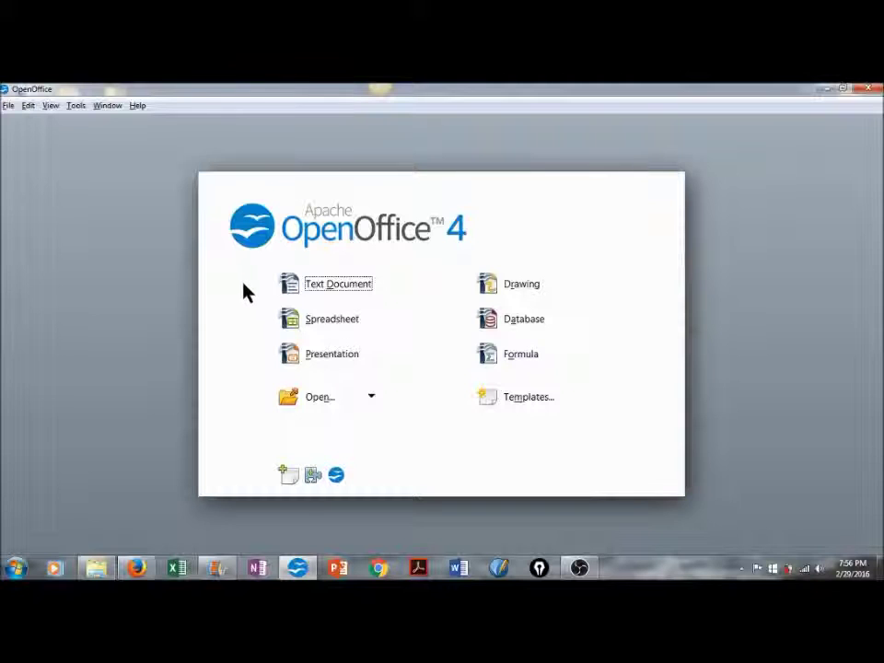
Start a text document, then open Large OS Lesson Plan from the Large OS folder
{"action": "left_click", "coordinate": [295, 286]}
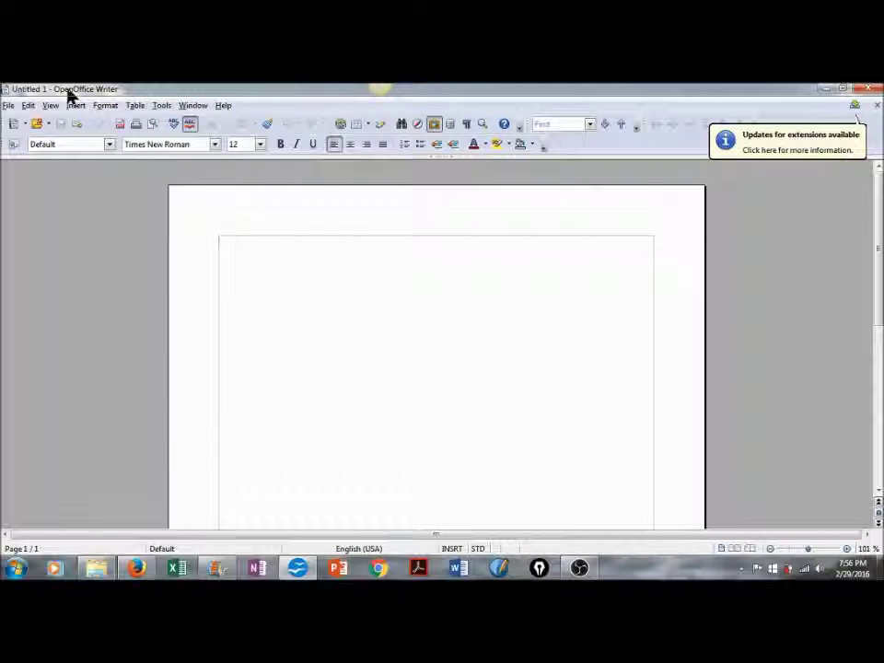
{"action": "left_click", "coordinate": [8, 105]}
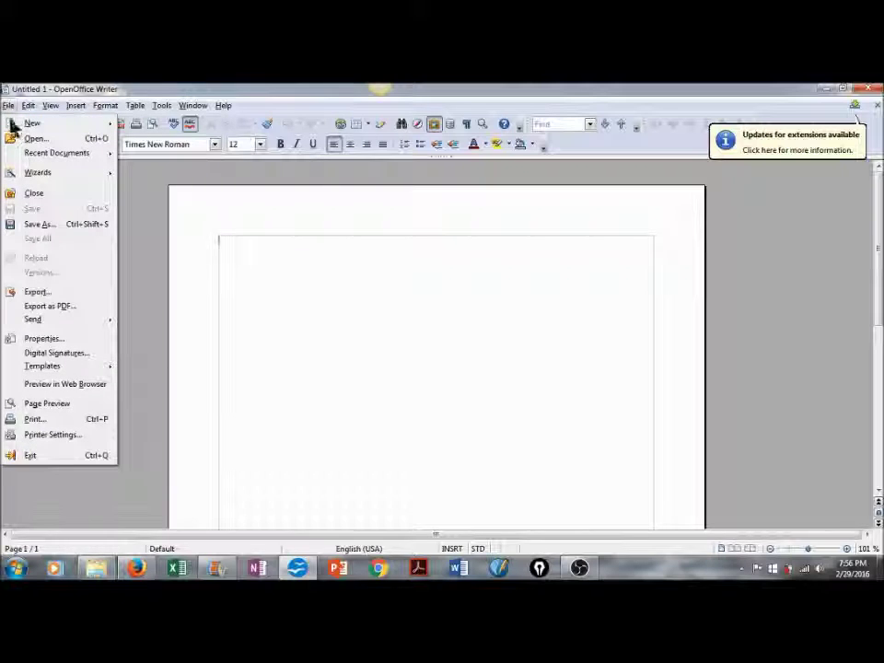
{"action": "left_click", "coordinate": [28, 139]}
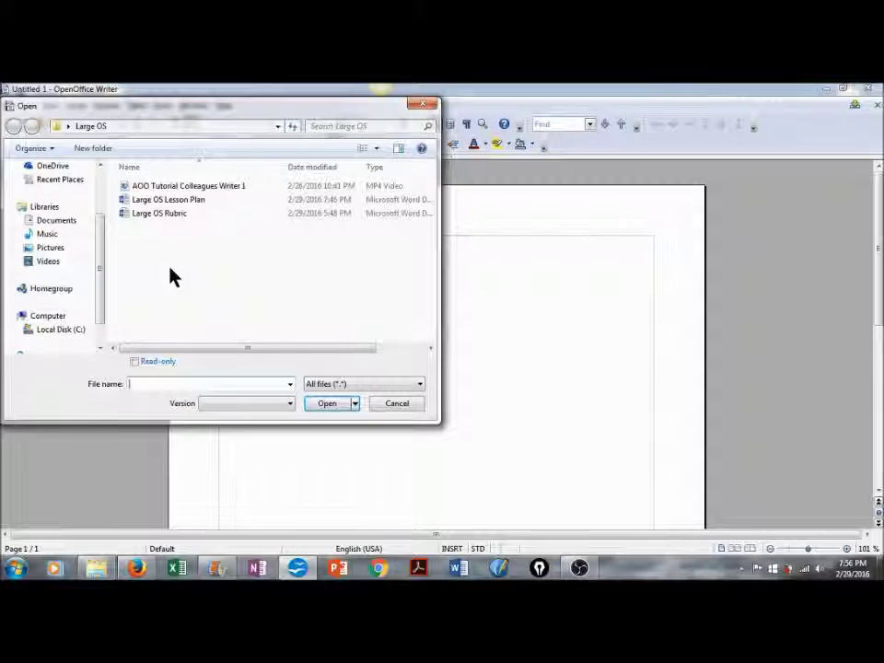
{"action": "left_click", "coordinate": [189, 205]}
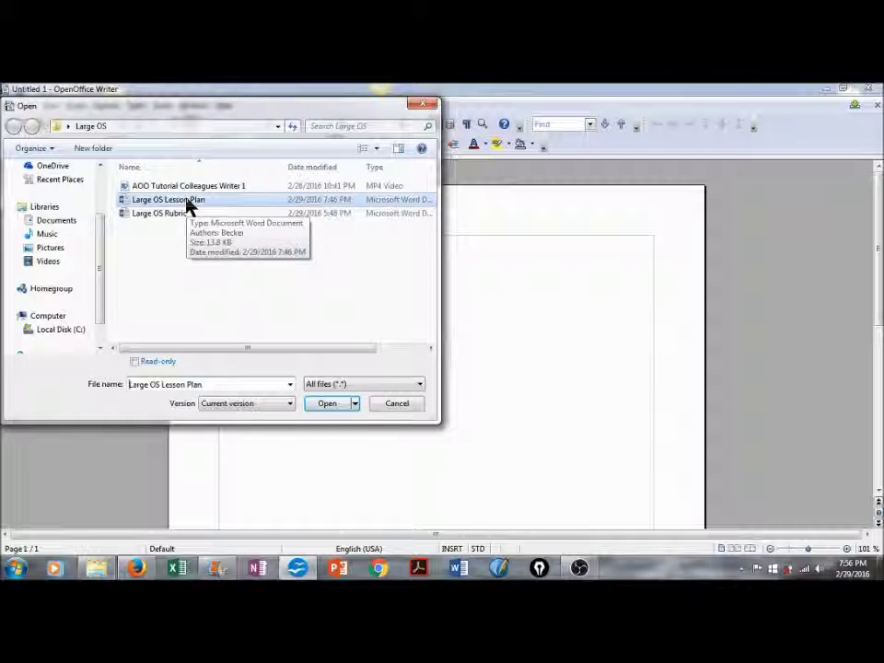
{"action": "left_click", "coordinate": [328, 404]}
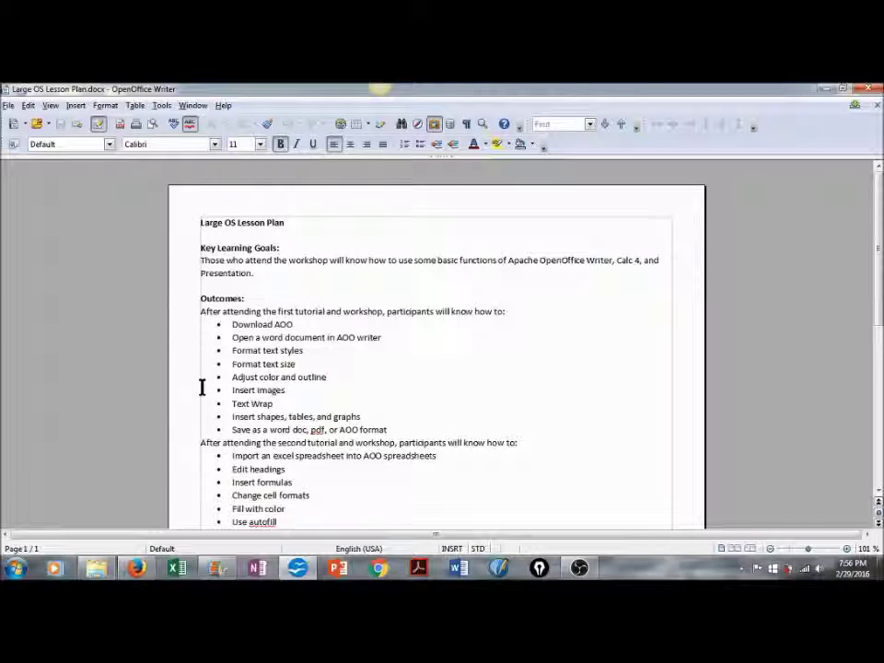
Scroll down through the workshop outcome lists and back to the top
{"action": "scroll", "coordinate": [208, 423], "scroll_direction": "down", "scroll_amount": 1}
{"action": "scroll", "coordinate": [208, 422], "scroll_direction": "down", "scroll_amount": 3}
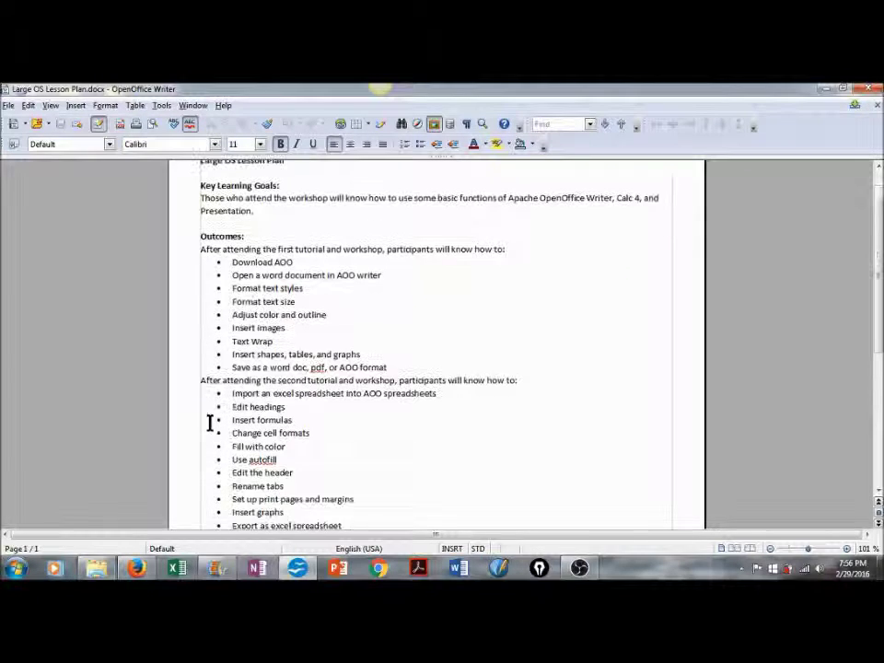
{"action": "scroll", "coordinate": [211, 423], "scroll_direction": "down", "scroll_amount": 2}
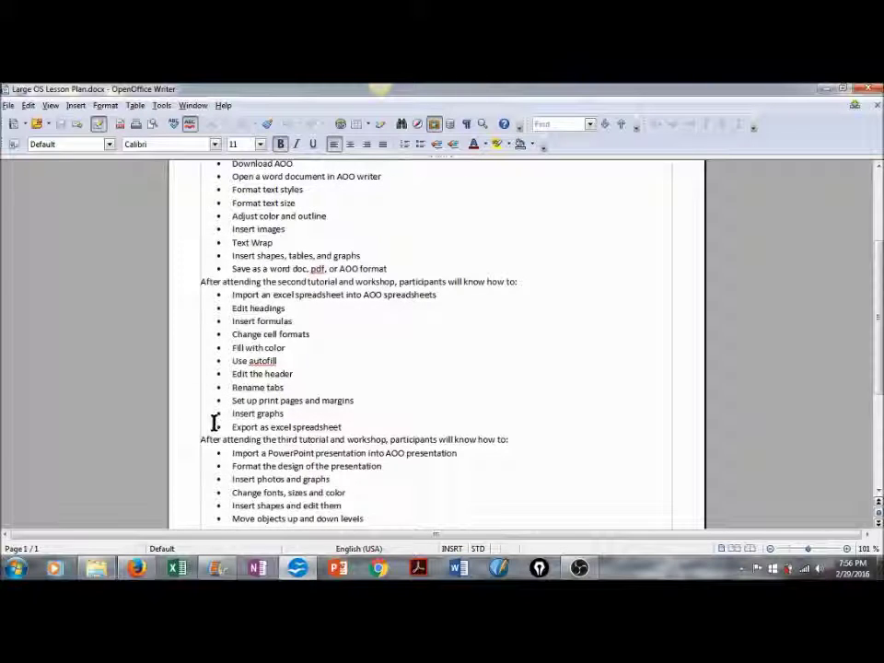
{"action": "scroll", "coordinate": [215, 421], "scroll_direction": "up", "scroll_amount": 5}
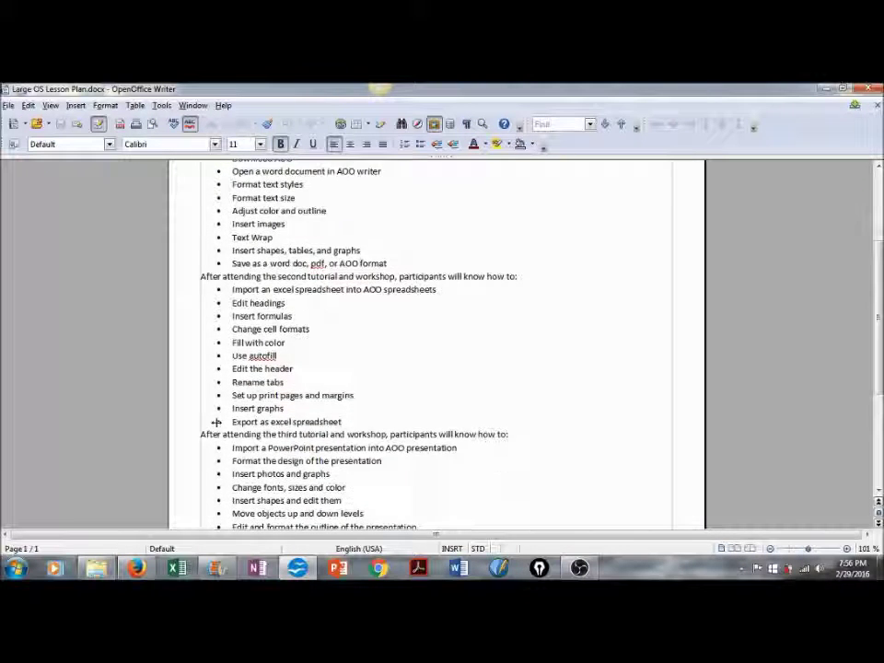
{"action": "scroll", "coordinate": [219, 420], "scroll_direction": "up", "scroll_amount": 1}
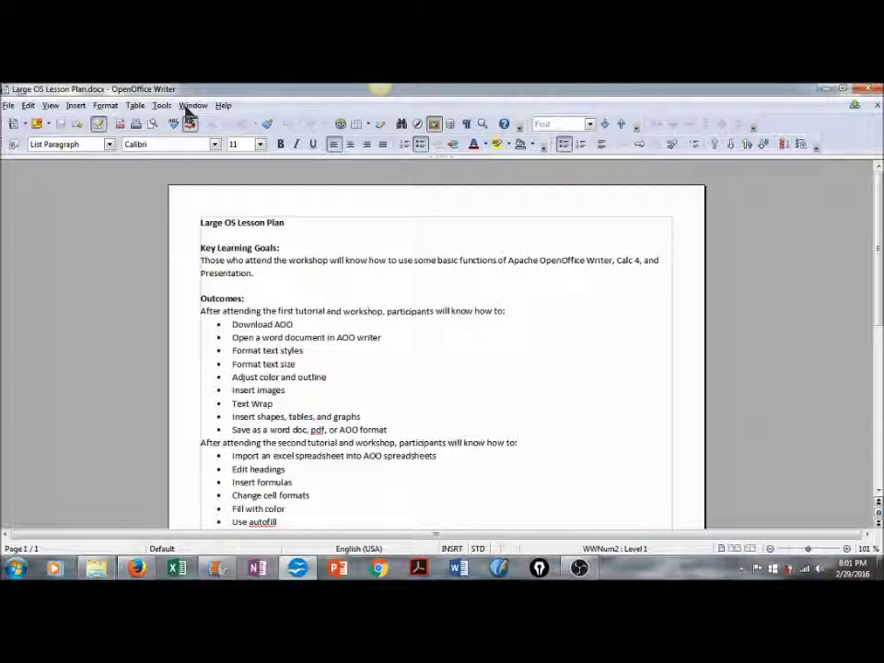
{"action": "left_click", "coordinate": [226, 110]}
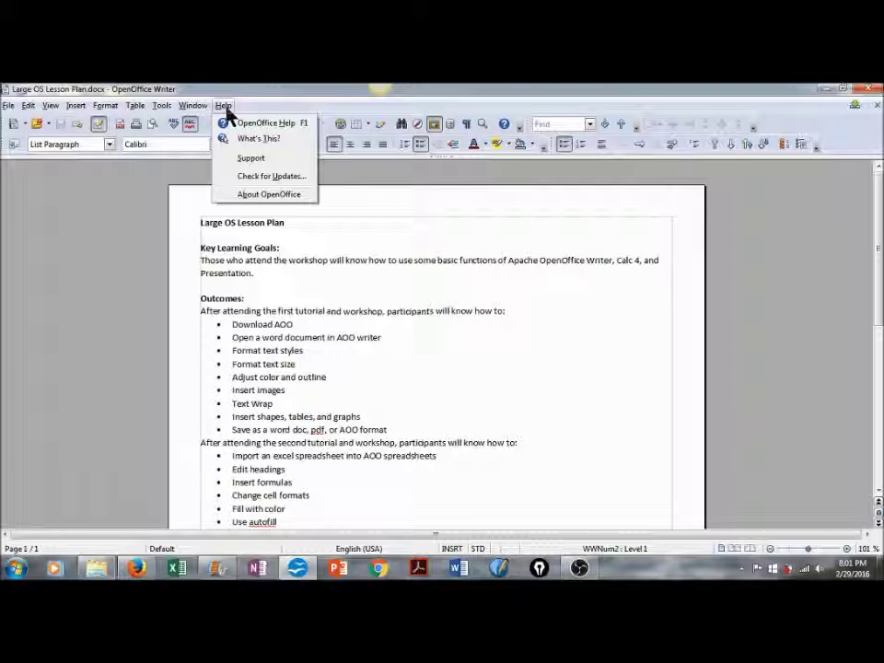
{"action": "left_click", "coordinate": [271, 142]}
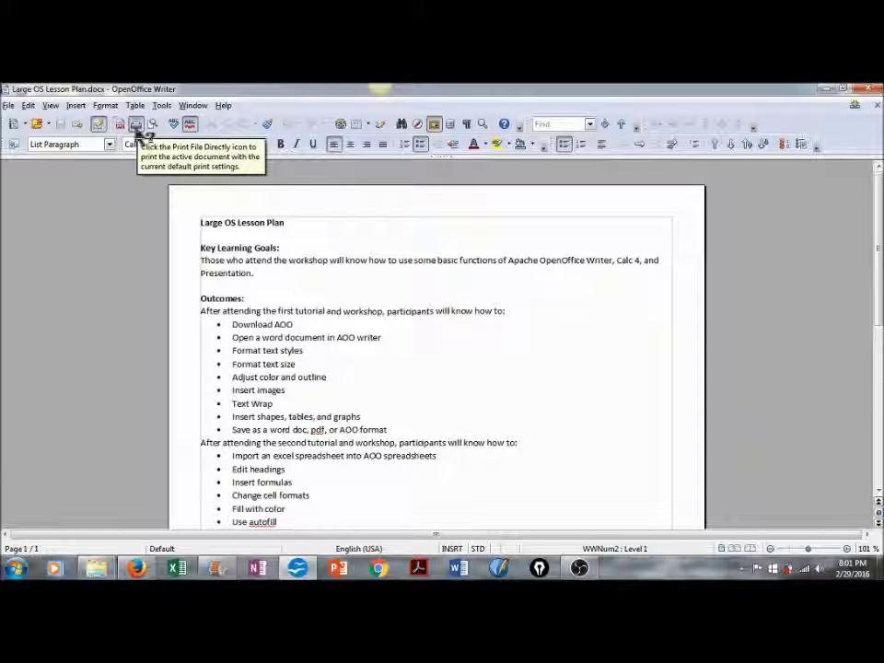
{"action": "left_click", "coordinate": [68, 240]}
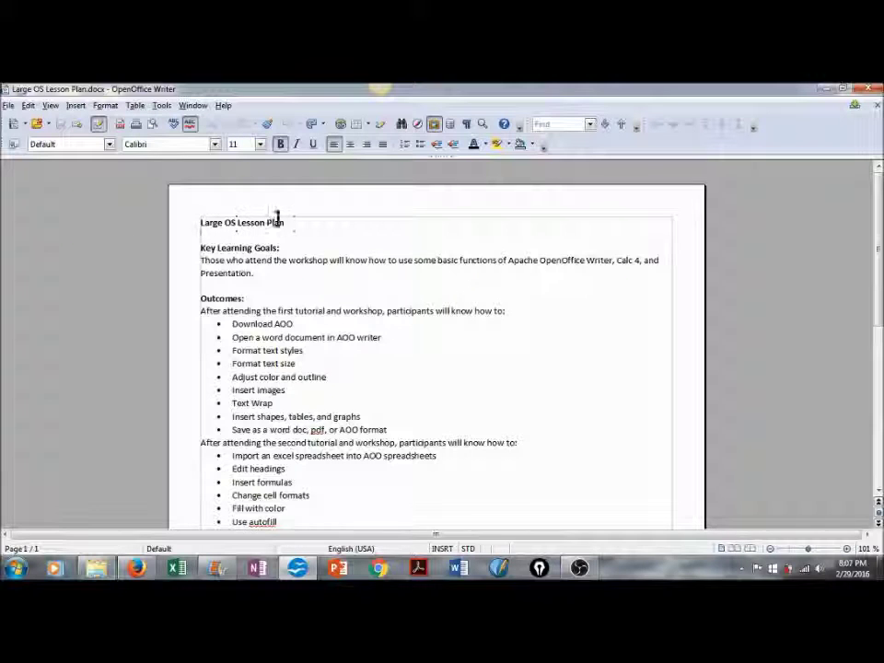
Format the title Large OS Lesson Plan as Aharoni 16 pt, bold, italic, dark violet
{"action": "left_click_drag", "start_coordinate": [283, 223], "coordinate": [195, 227]}
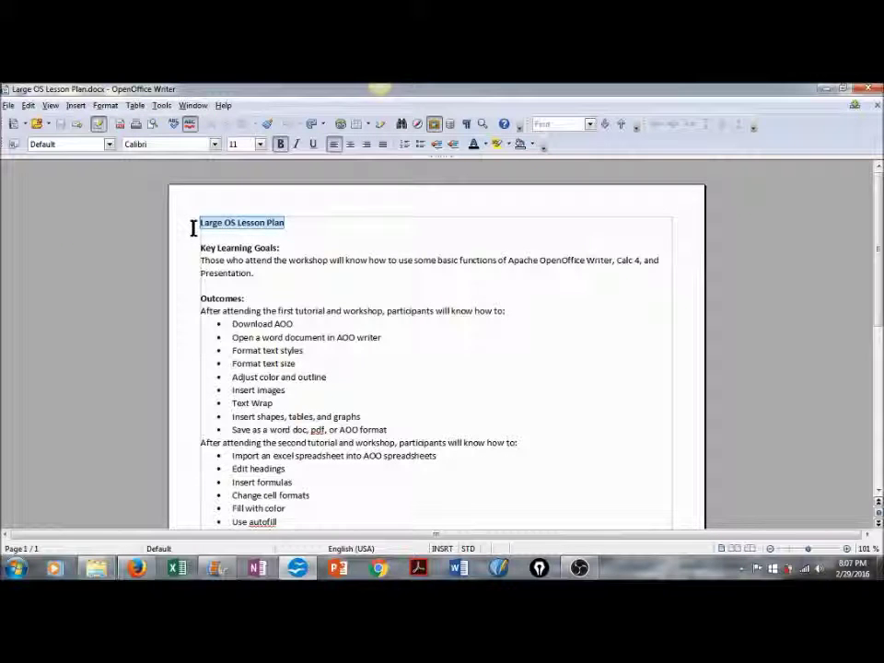
{"action": "left_click", "coordinate": [215, 144]}
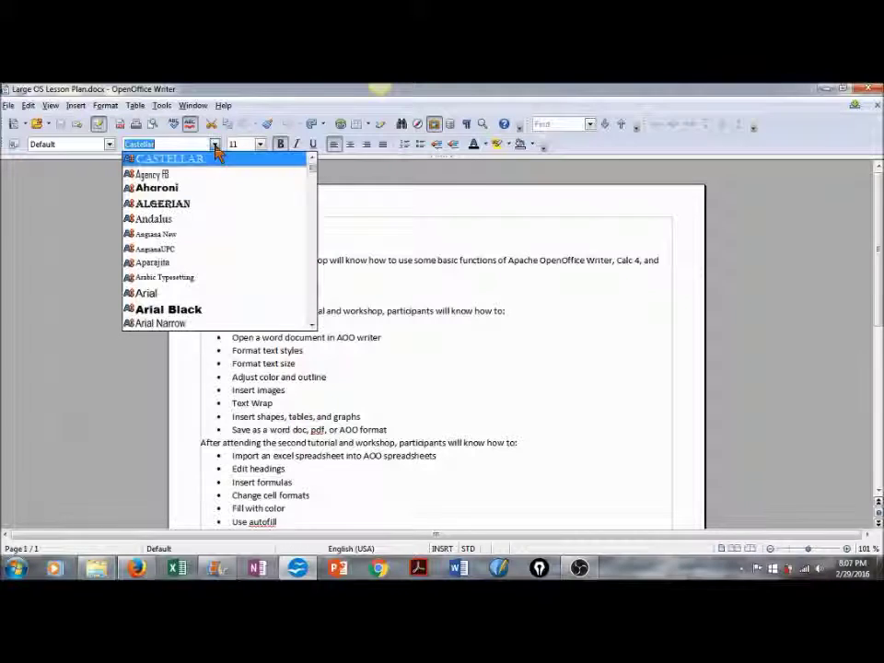
{"action": "left_click", "coordinate": [197, 189]}
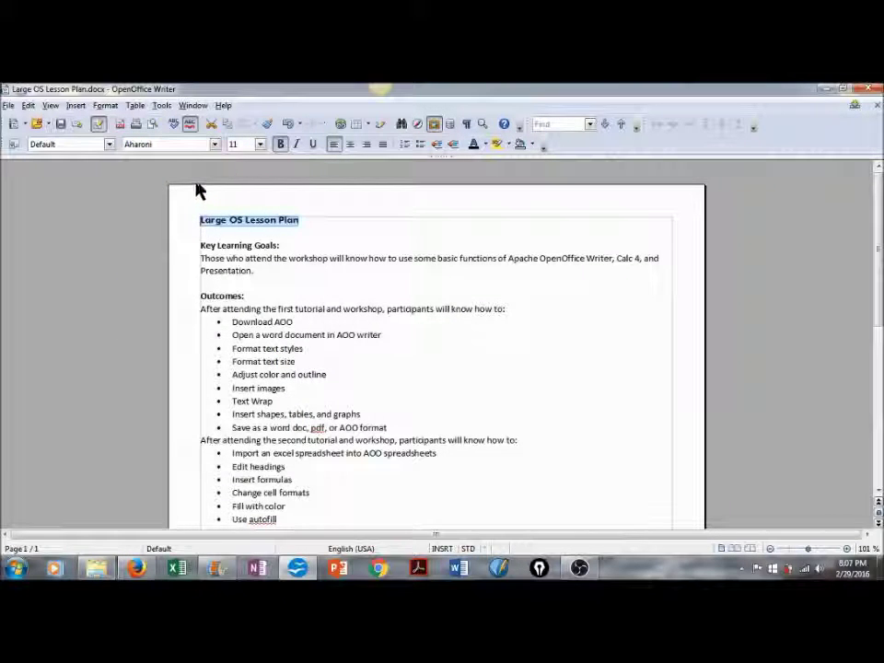
{"action": "left_click", "coordinate": [260, 147]}
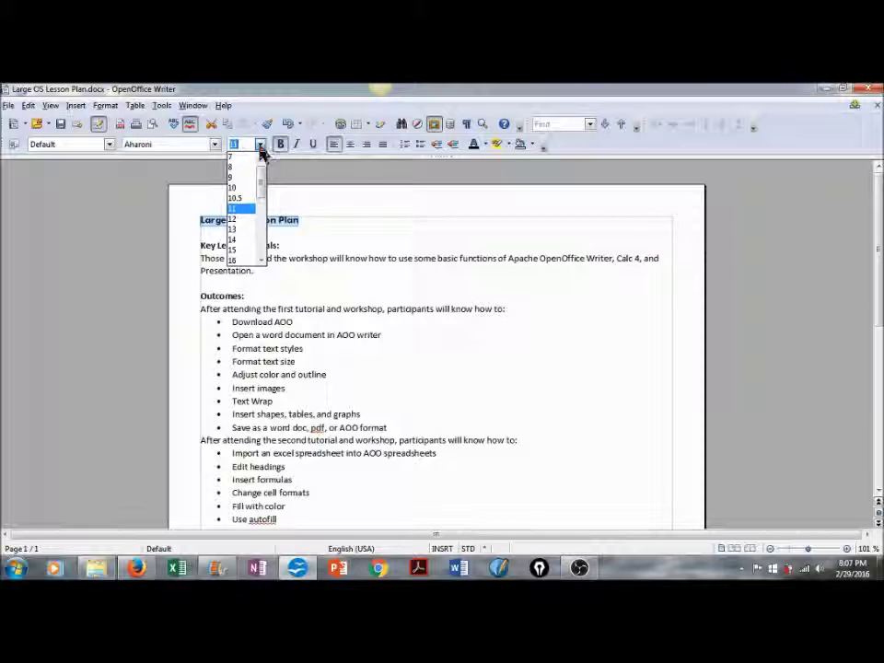
{"action": "left_click", "coordinate": [237, 259]}
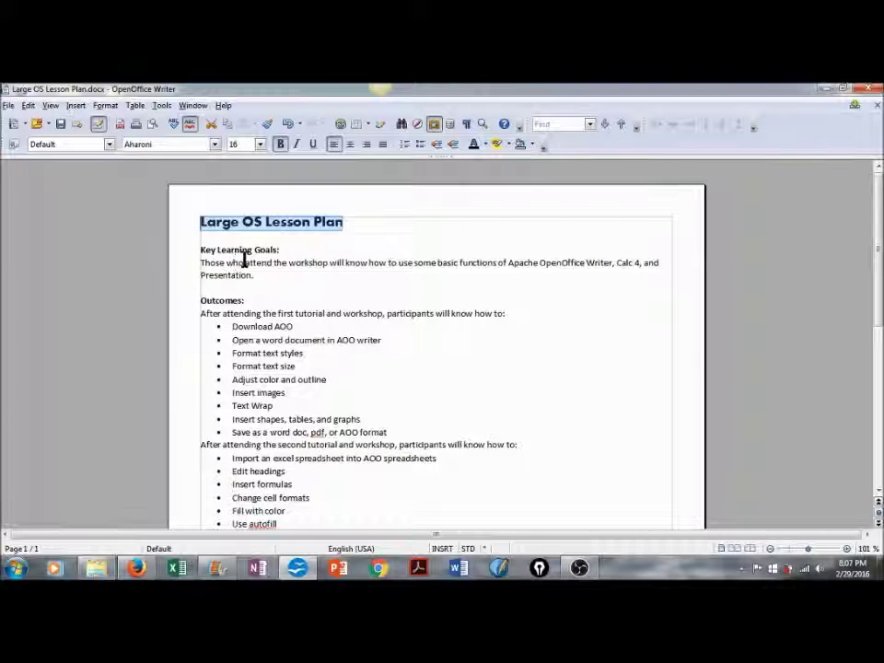
{"action": "left_click", "coordinate": [282, 145]}
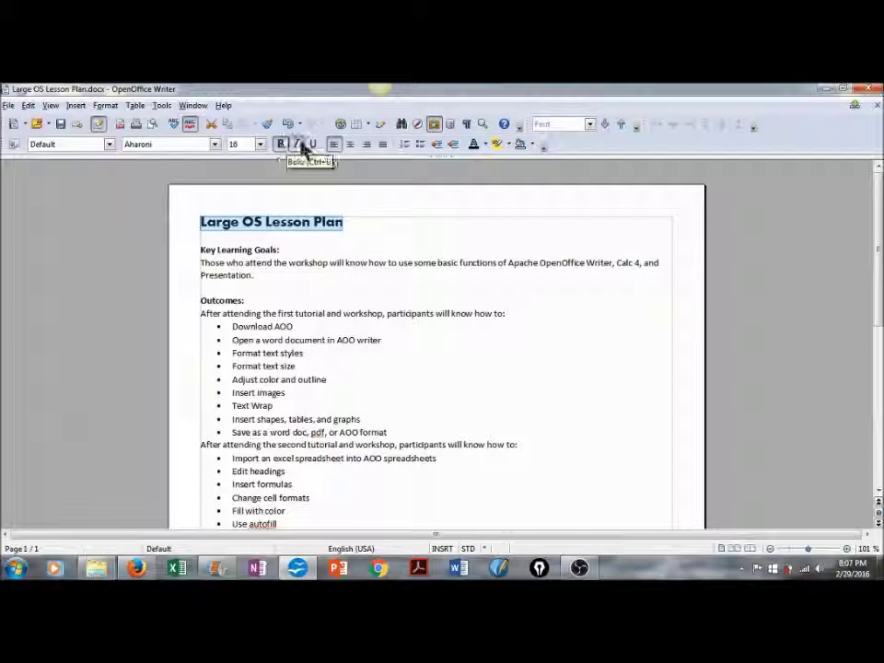
{"action": "left_click", "coordinate": [296, 146]}
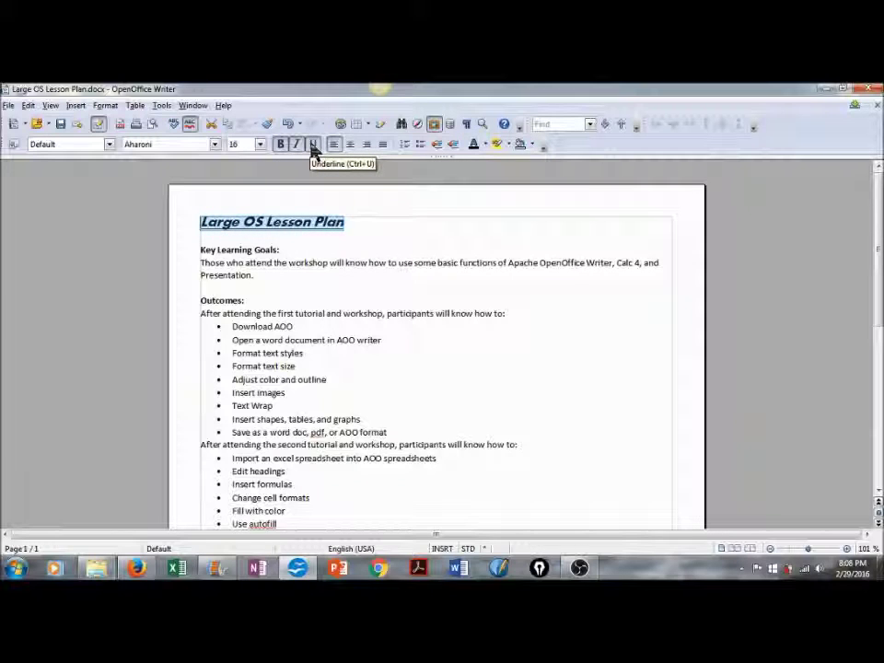
{"action": "left_click", "coordinate": [484, 146]}
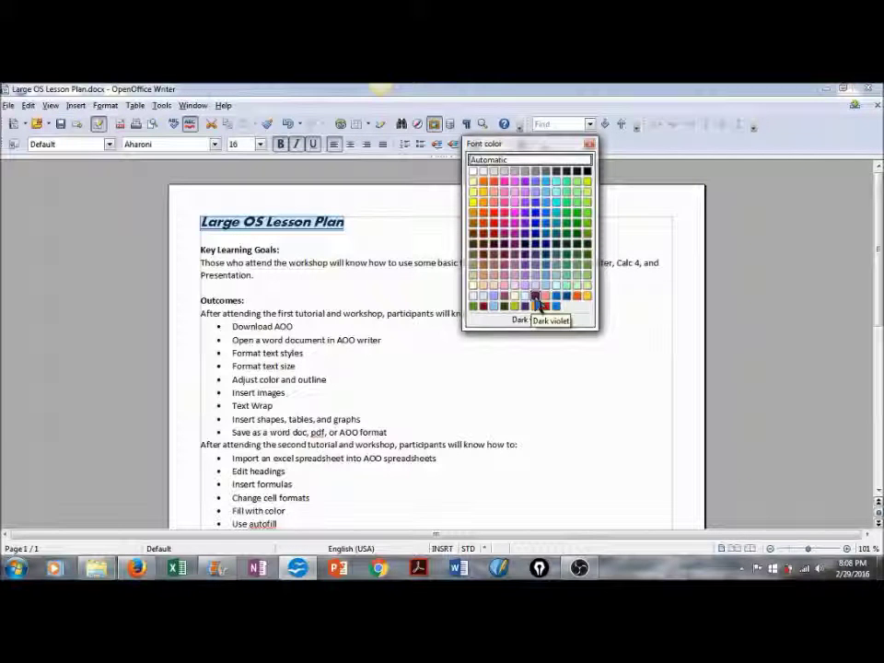
{"action": "left_click", "coordinate": [537, 301]}
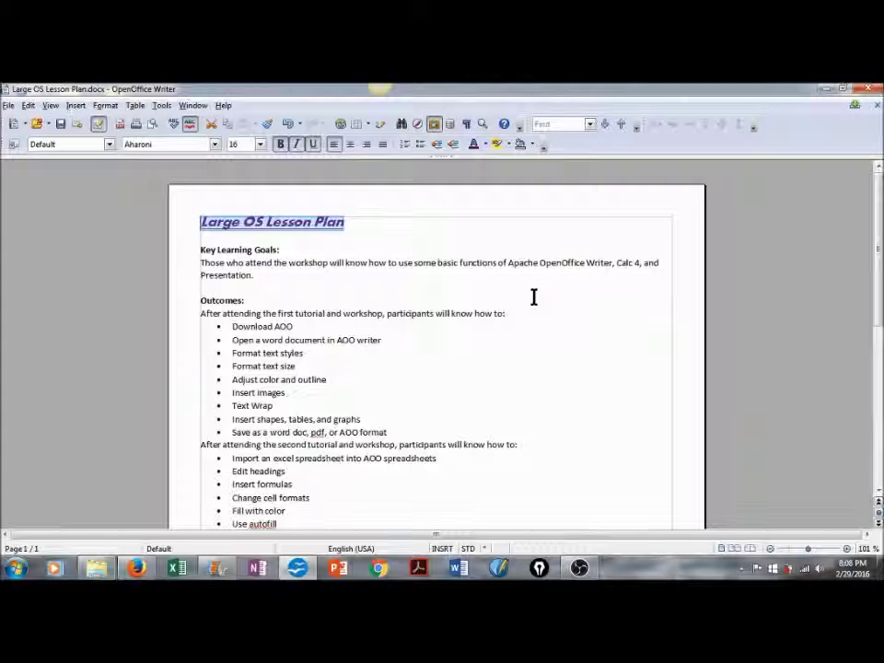
Try Heading 1, then Heading 2, on the title from the paragraph style list
{"action": "left_click", "coordinate": [110, 146]}
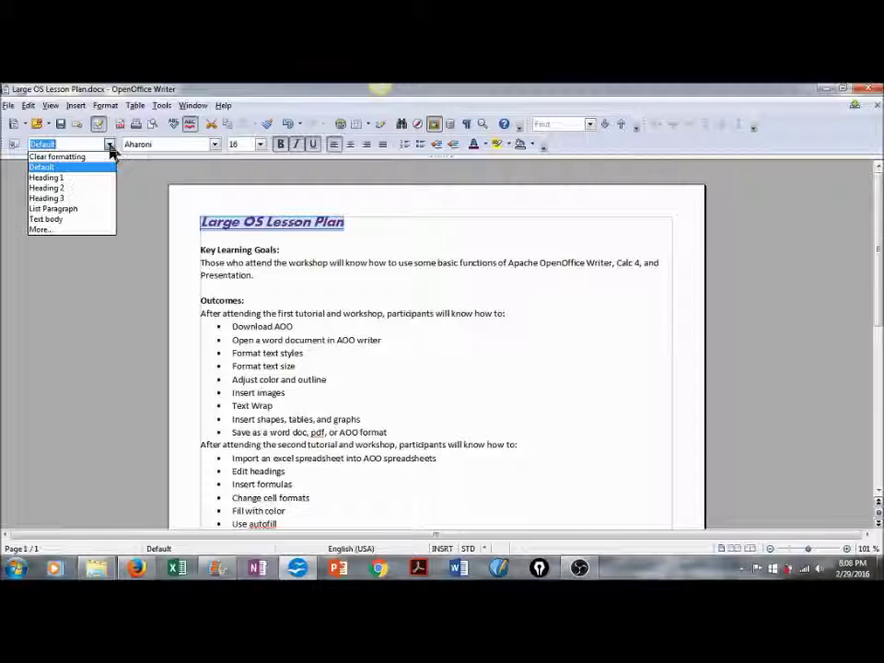
{"action": "left_click", "coordinate": [71, 177]}
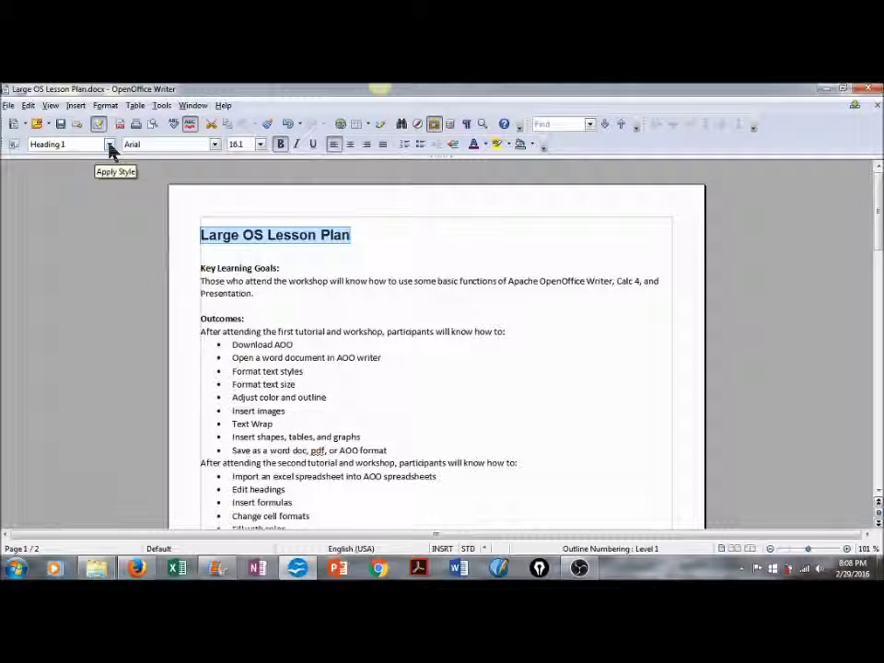
{"action": "left_click", "coordinate": [109, 147]}
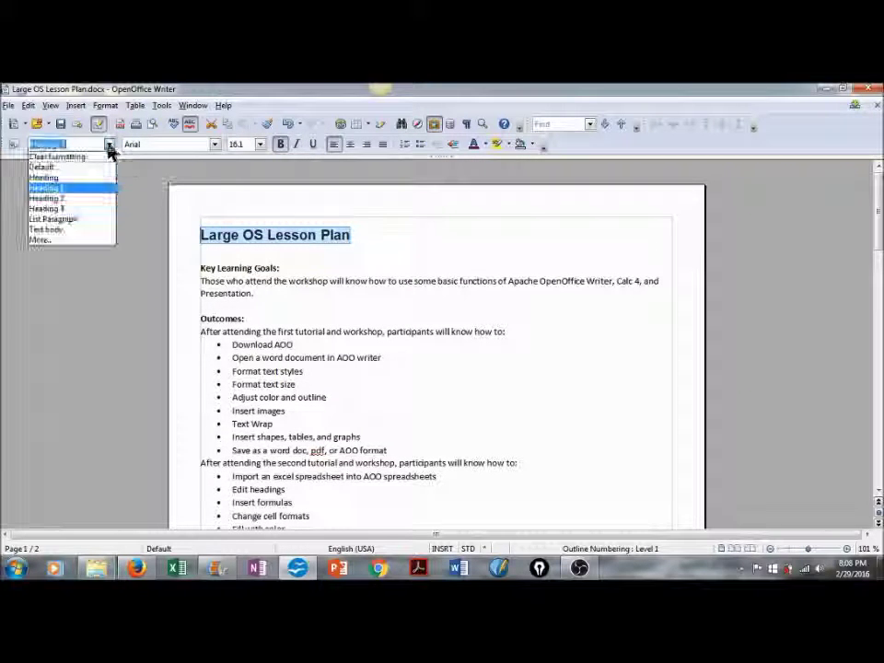
{"action": "left_click", "coordinate": [66, 199]}
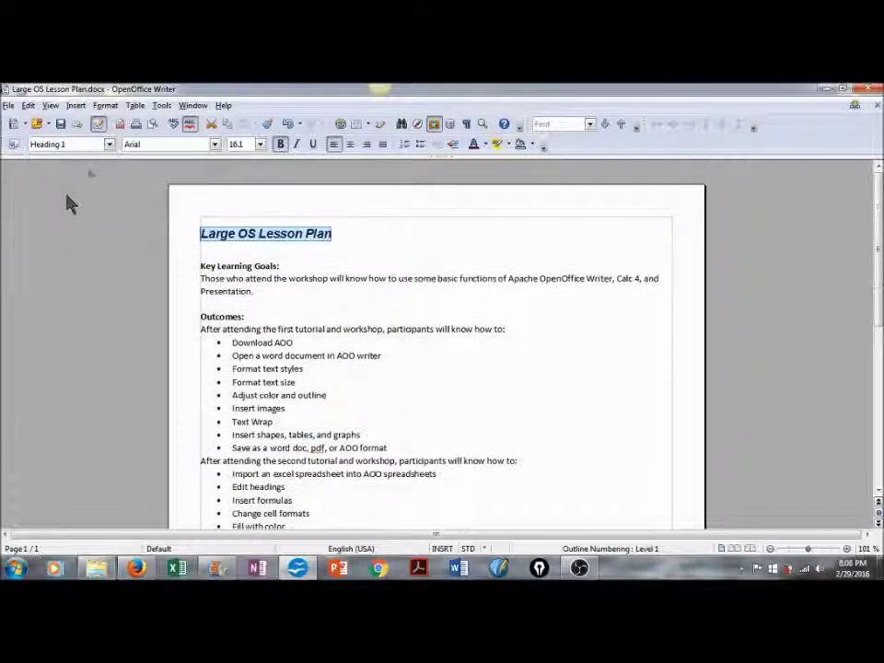
Apply Heading 1 to the title from the Styles and Formatting panel, then close it
{"action": "left_click", "coordinate": [111, 147]}
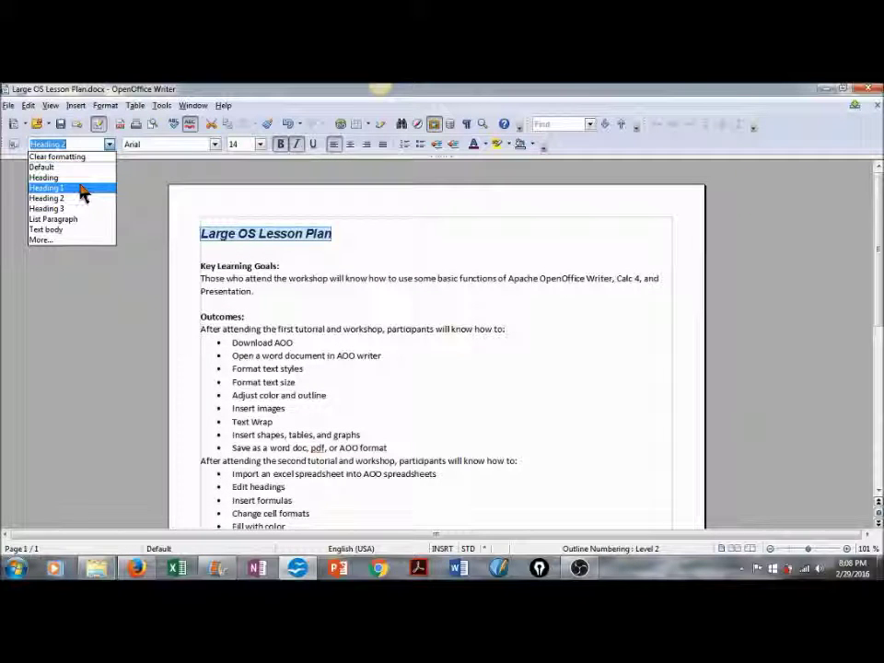
{"action": "left_click", "coordinate": [54, 242]}
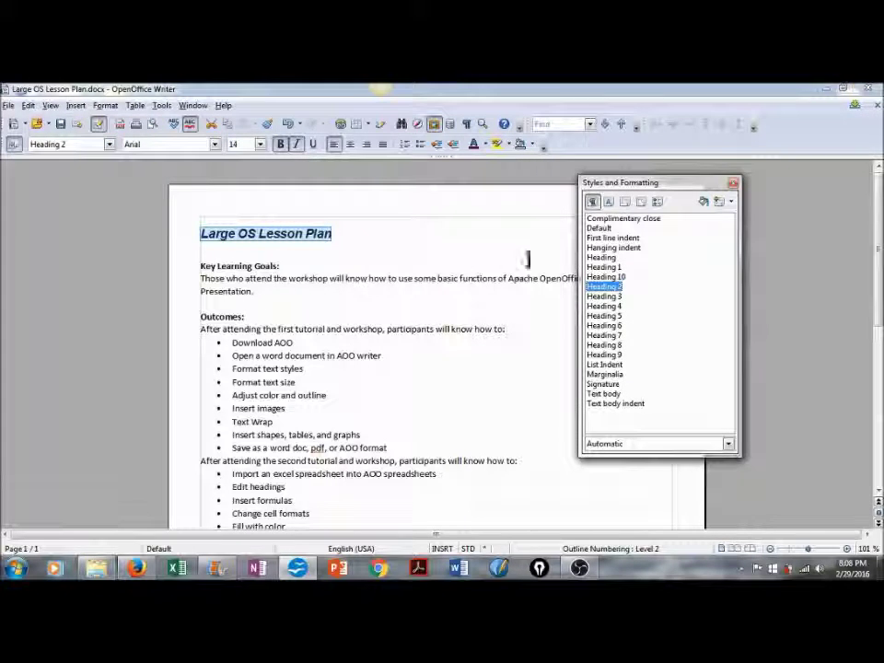
{"action": "double_click", "coordinate": [607, 267]}
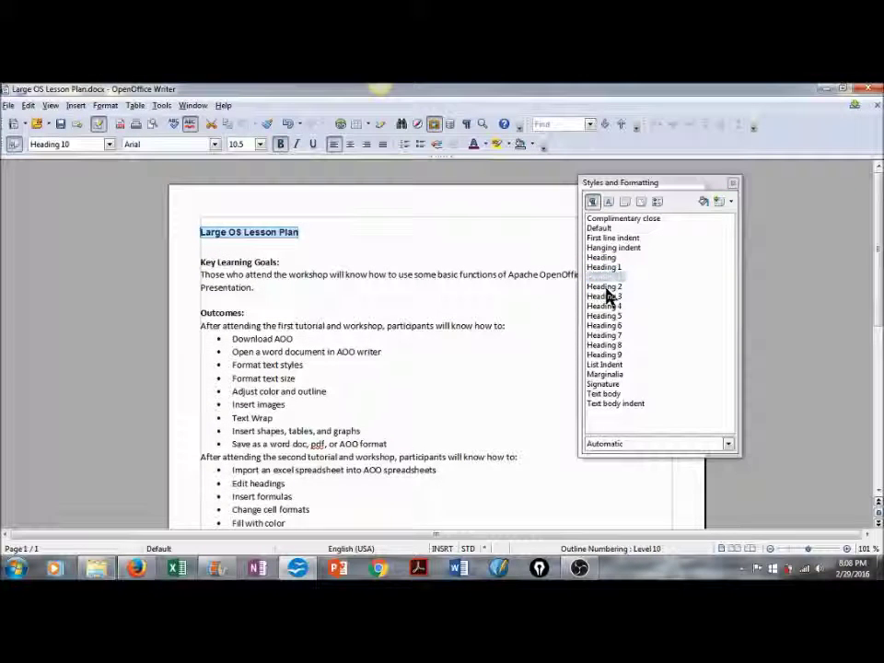
{"action": "double_click", "coordinate": [609, 286]}
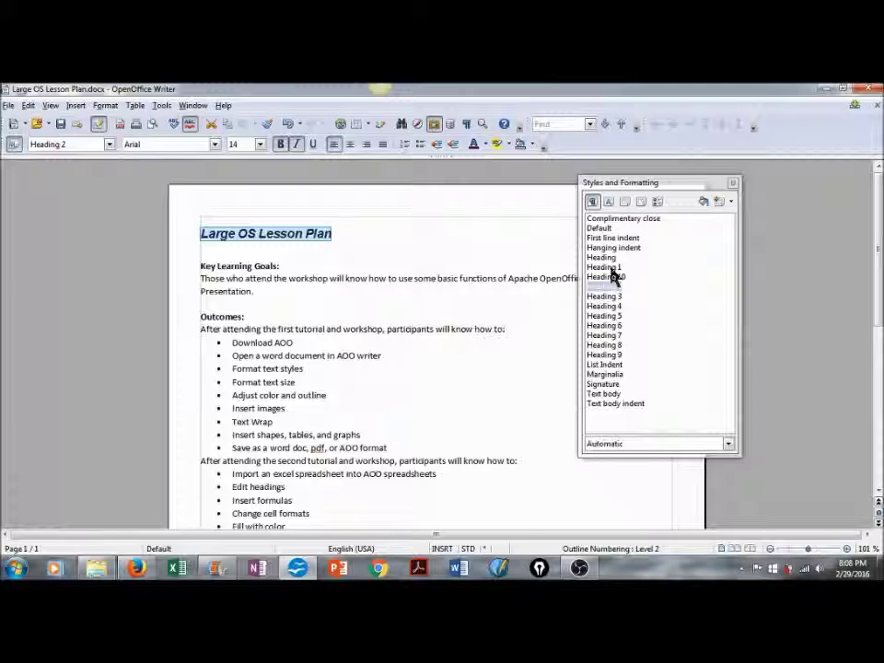
{"action": "double_click", "coordinate": [609, 268]}
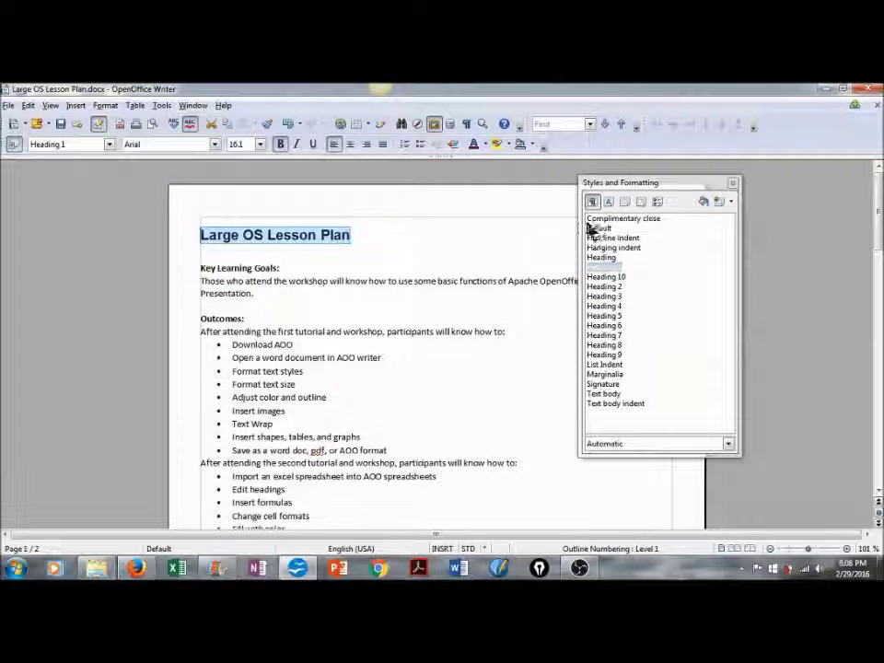
{"action": "left_click", "coordinate": [733, 184]}
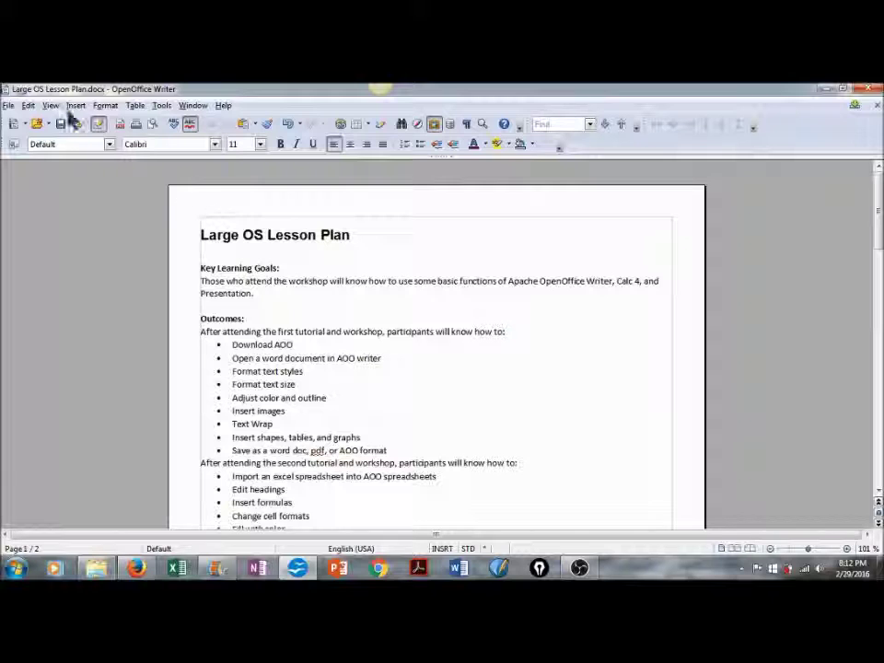
Insert the AOO Image picture from the Desktop using Insert > Picture > From File
{"action": "left_click", "coordinate": [74, 107]}
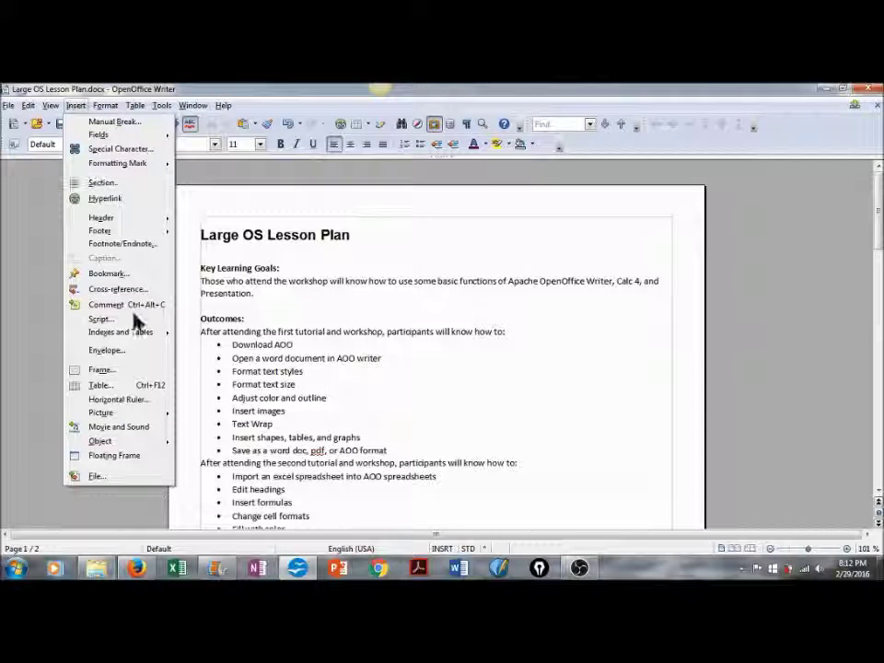
{"action": "mouse_move", "coordinate": [132, 415]}
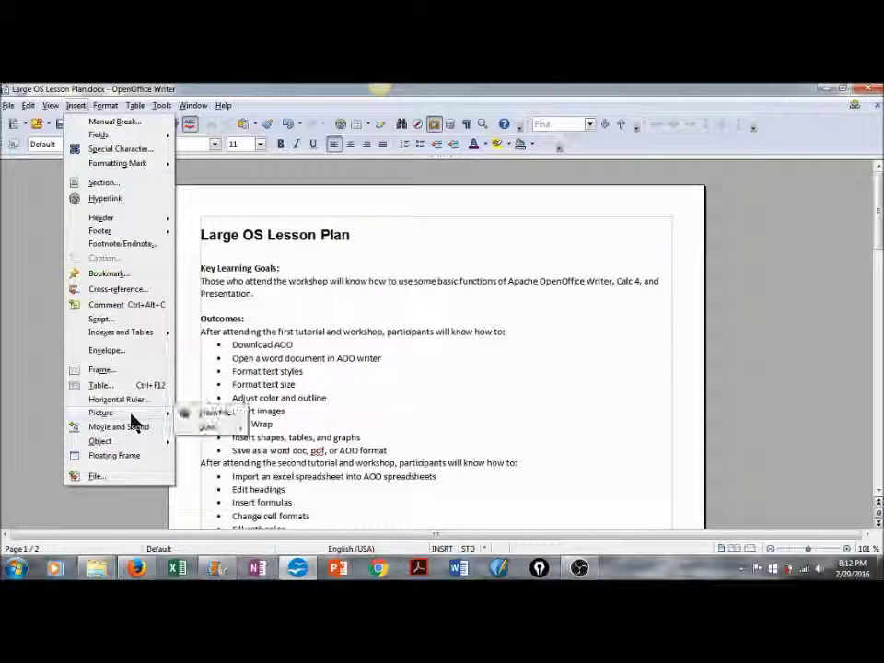
{"action": "left_click", "coordinate": [216, 414]}
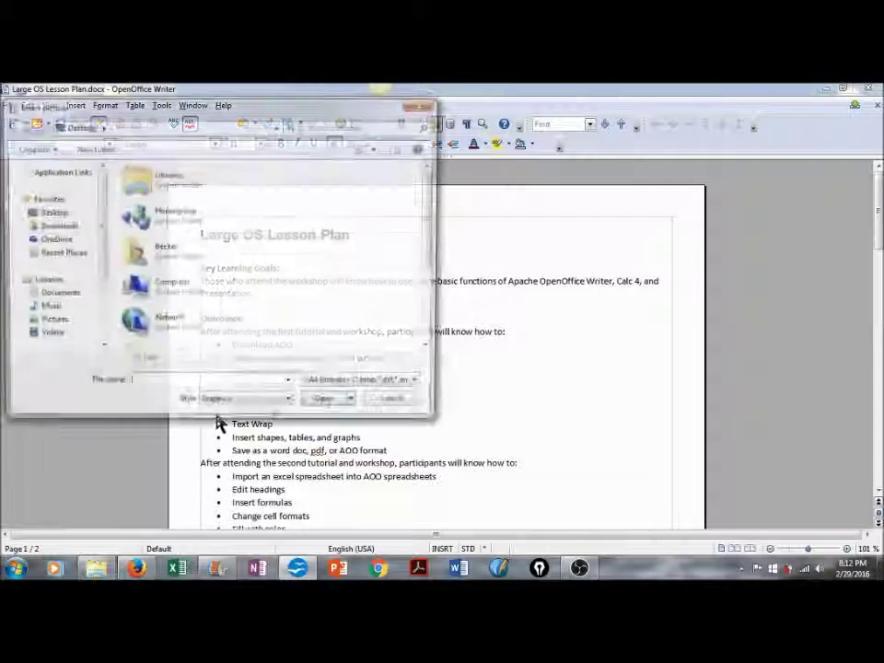
{"action": "left_click_drag", "start_coordinate": [433, 235], "coordinate": [436, 314]}
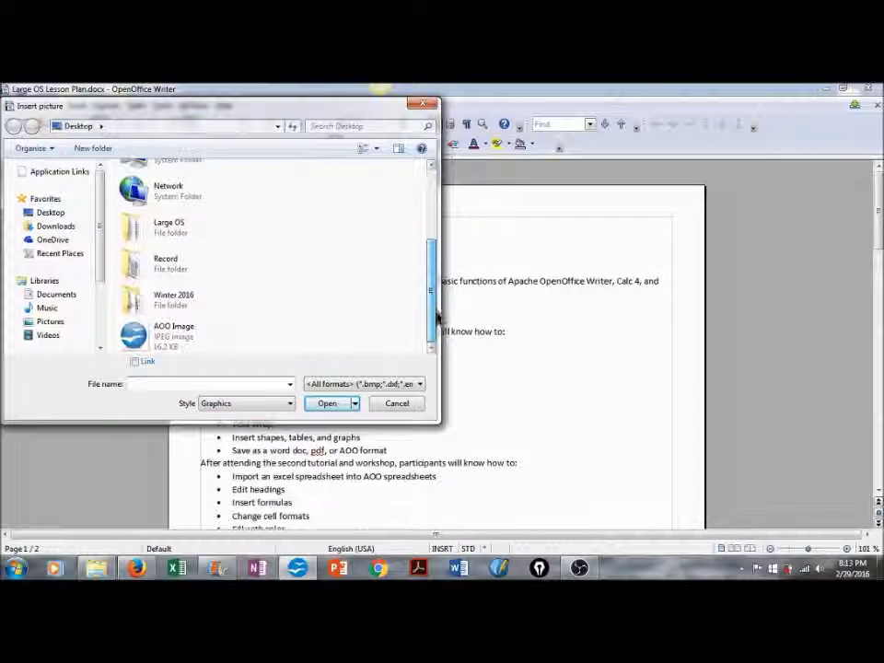
{"action": "left_click", "coordinate": [136, 343]}
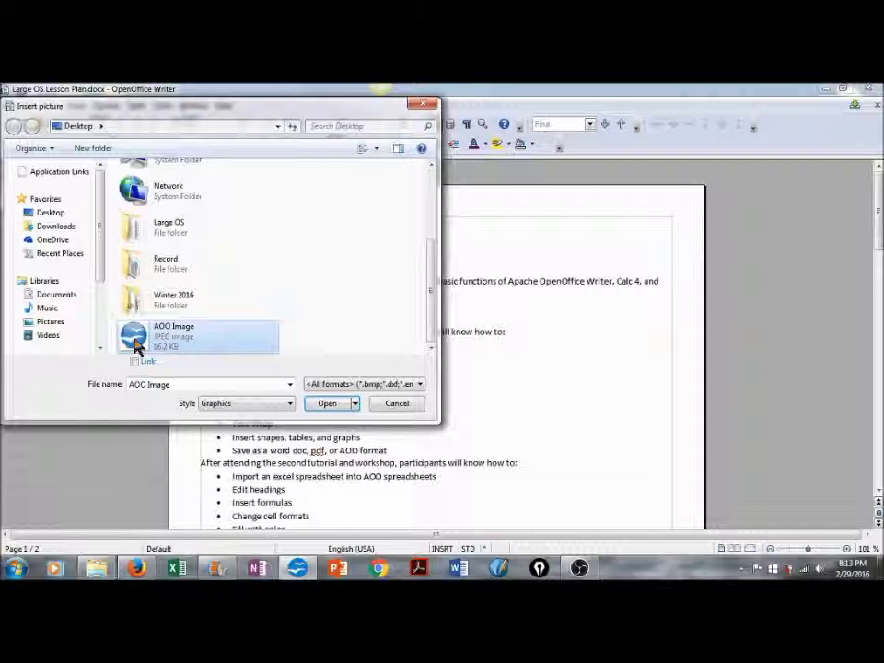
{"action": "left_click", "coordinate": [327, 405]}
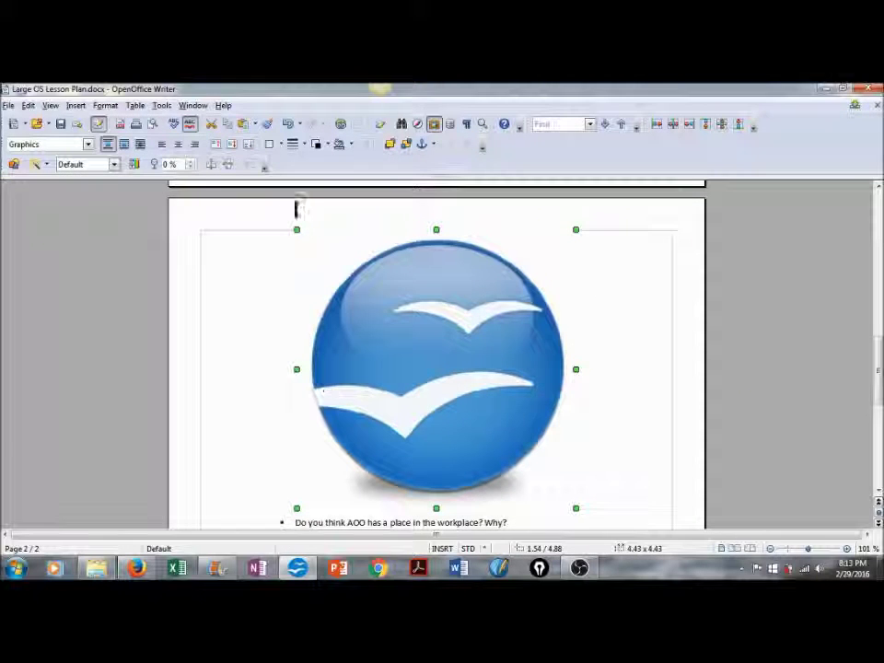
Shrink the logo and move it into the second workshop's list at the left margin
{"action": "left_click_drag", "start_coordinate": [298, 230], "coordinate": [425, 381]}
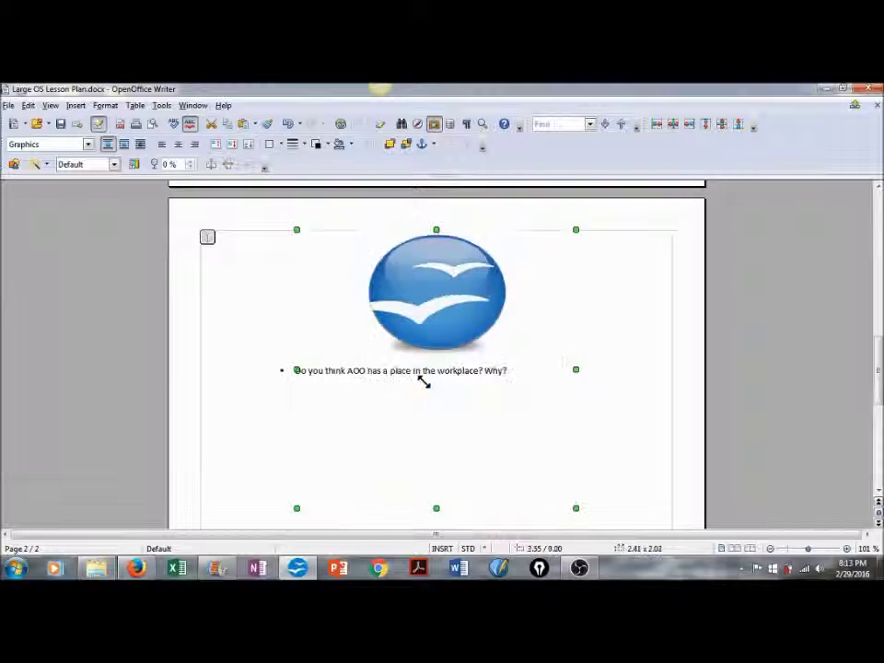
{"action": "left_click_drag", "start_coordinate": [428, 294], "coordinate": [538, 281]}
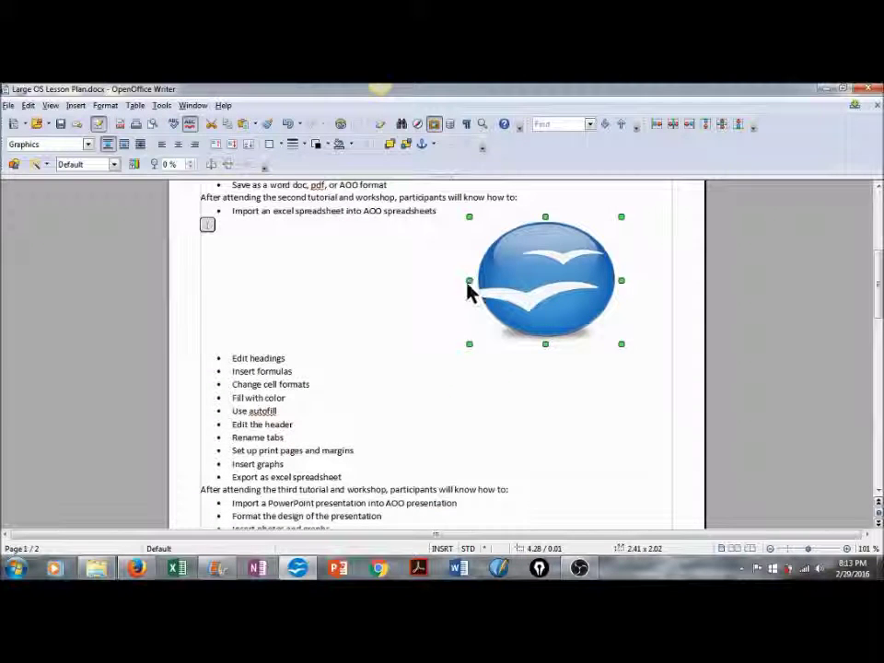
{"action": "left_click_drag", "start_coordinate": [468, 280], "coordinate": [478, 282]}
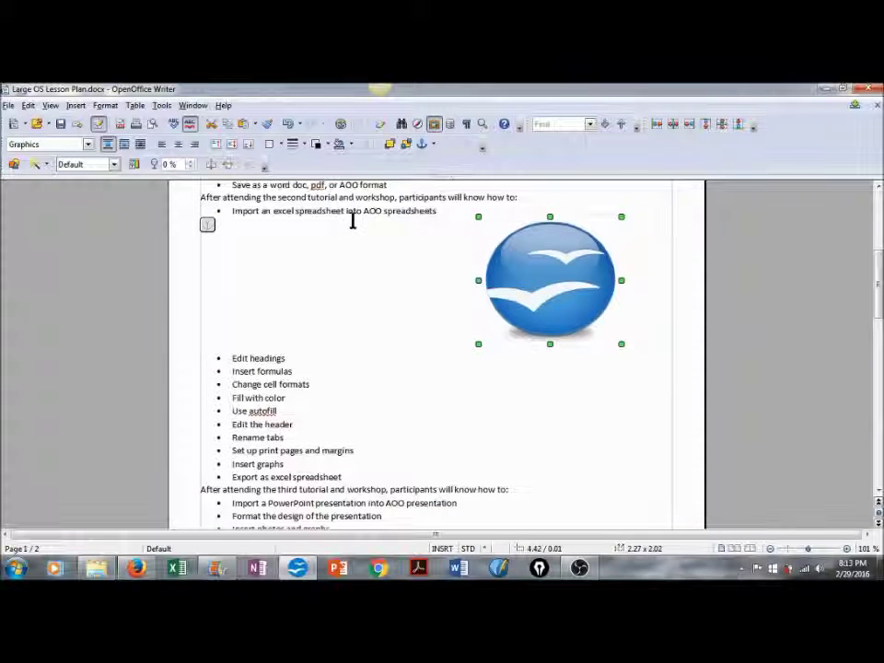
{"action": "left_click_drag", "start_coordinate": [536, 259], "coordinate": [296, 275]}
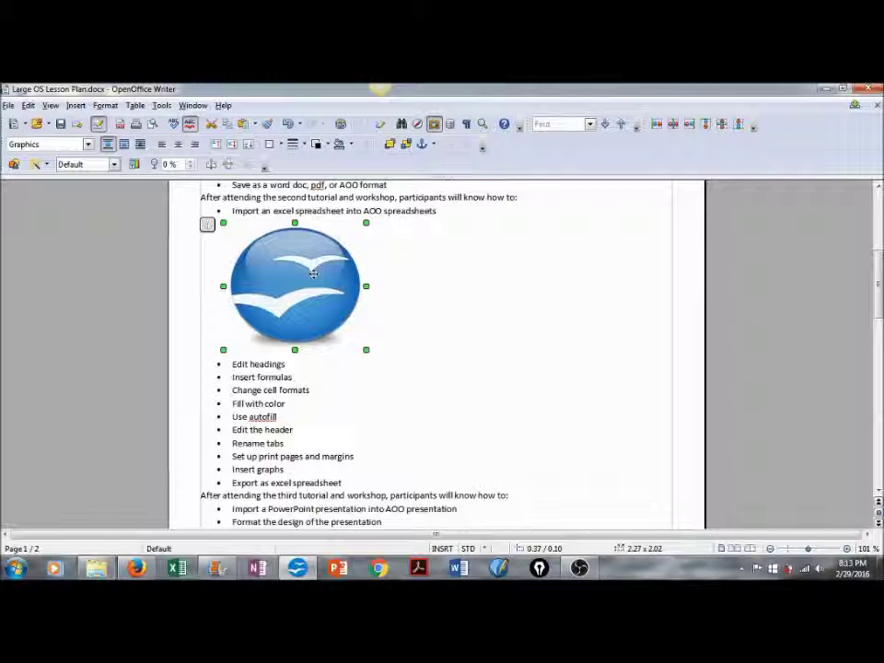
Apply Page Wrap to the logo and nudge it lower within the list
{"action": "left_click", "coordinate": [124, 146]}
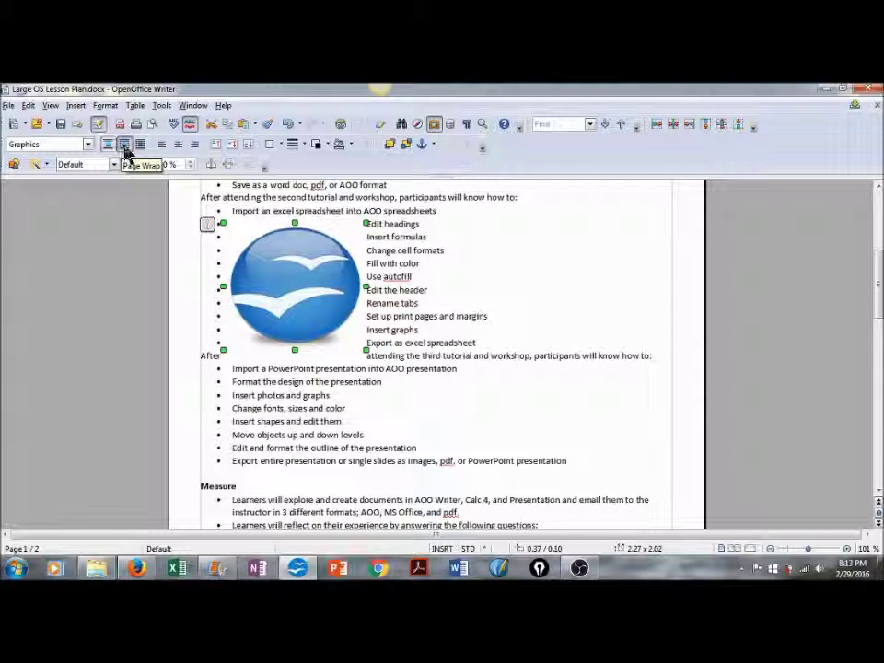
{"action": "left_click_drag", "start_coordinate": [298, 278], "coordinate": [300, 302]}
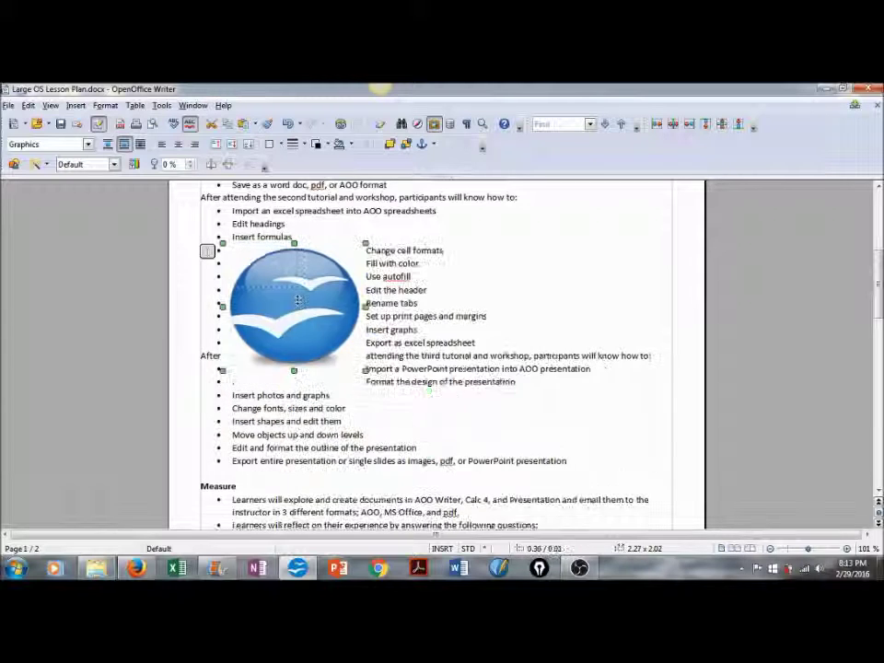
{"action": "right_click", "coordinate": [300, 302]}
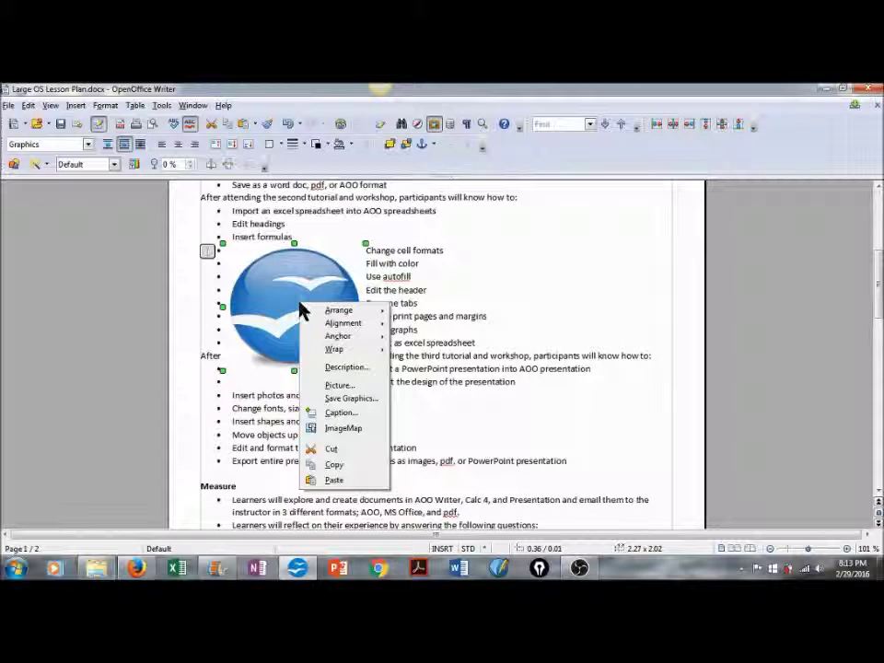
Apply Page Wrap, move the logo right of the list, and shrink it to 1.80 x 1.53
{"action": "mouse_move", "coordinate": [352, 350]}
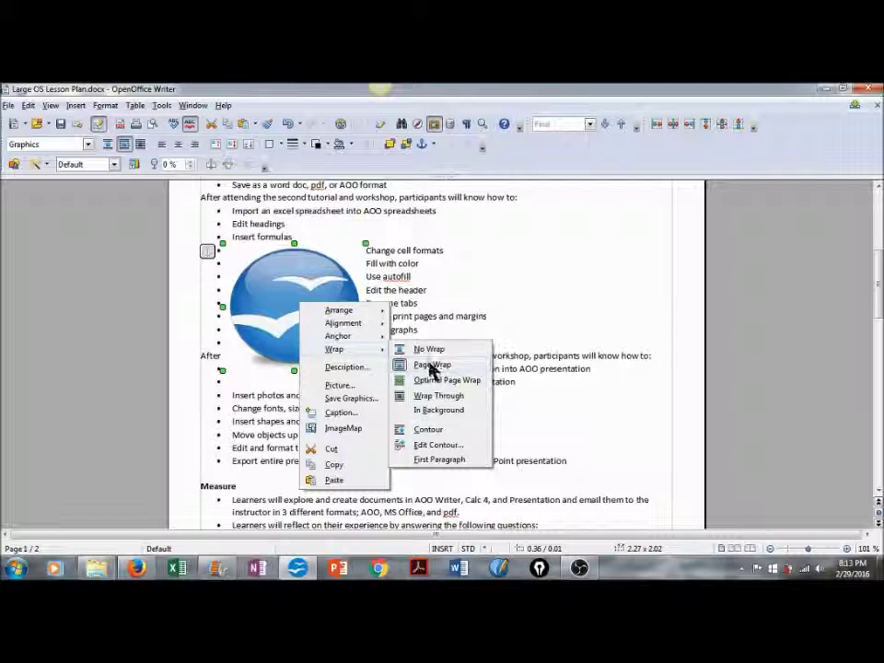
{"action": "left_click", "coordinate": [431, 365]}
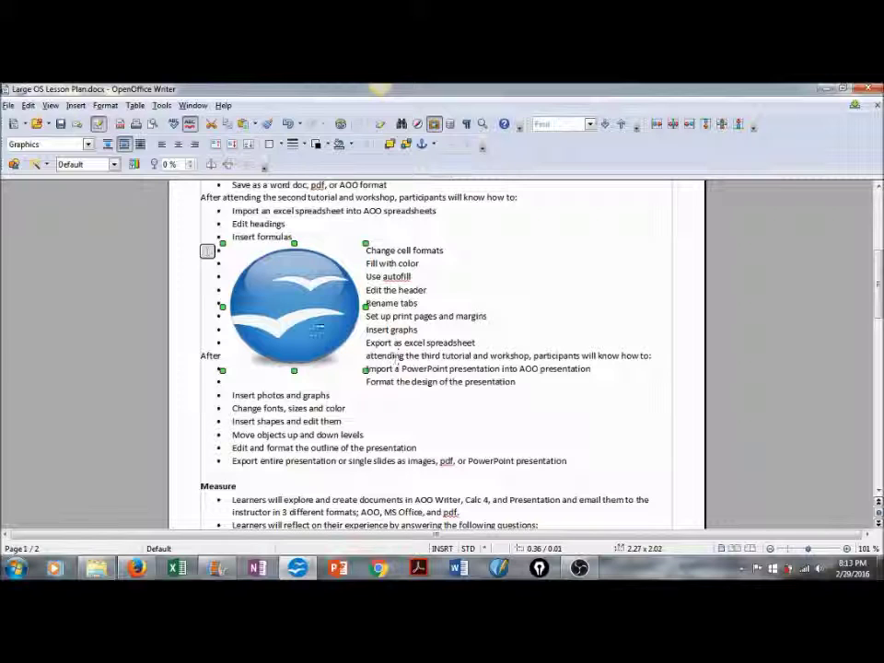
{"action": "left_click_drag", "start_coordinate": [287, 304], "coordinate": [537, 272]}
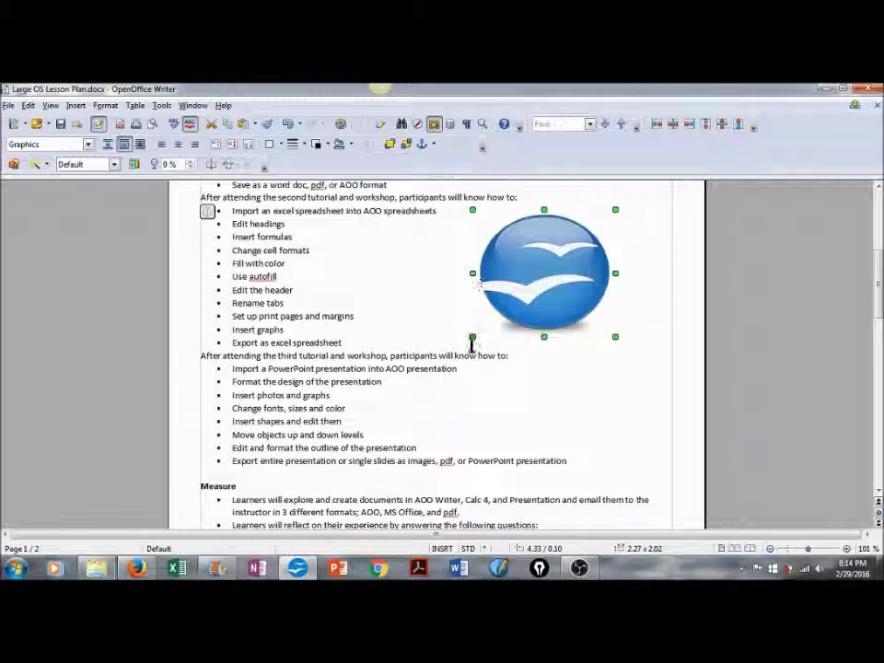
{"action": "left_click_drag", "start_coordinate": [472, 337], "coordinate": [501, 306]}
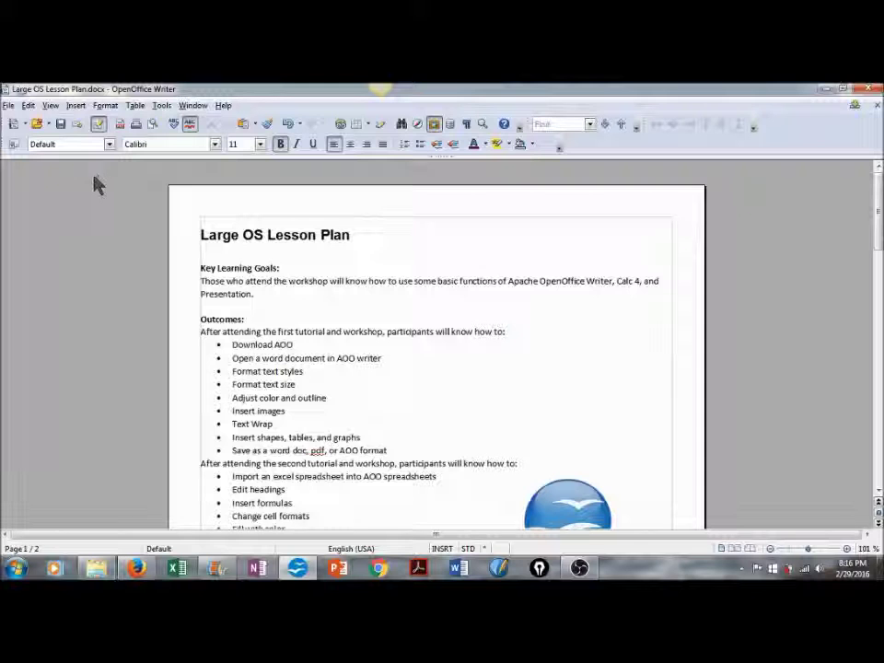
Insert Table1 with 4 columns and 4 rows via Insert > Table
{"action": "left_click", "coordinate": [77, 107]}
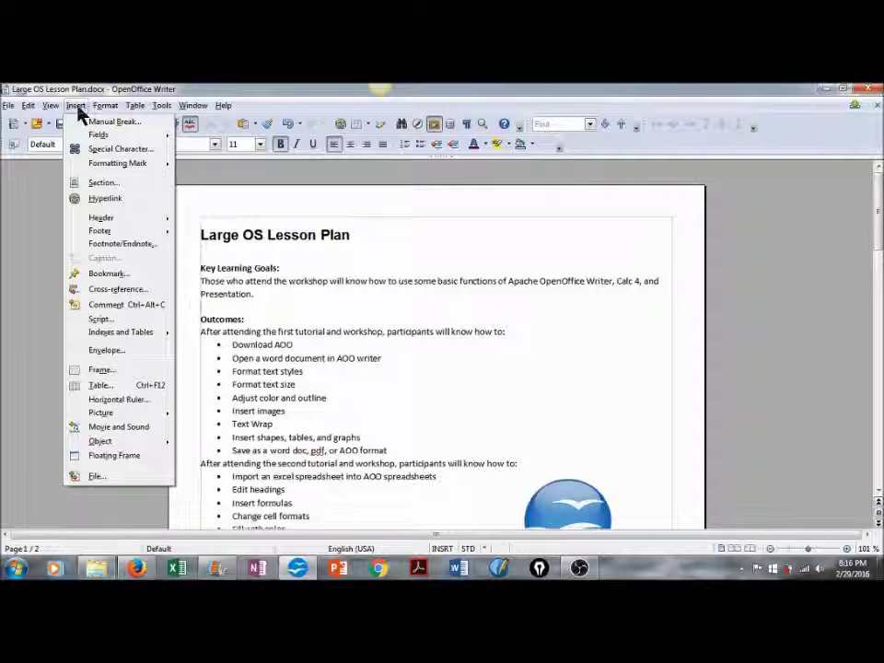
{"action": "left_click", "coordinate": [114, 387]}
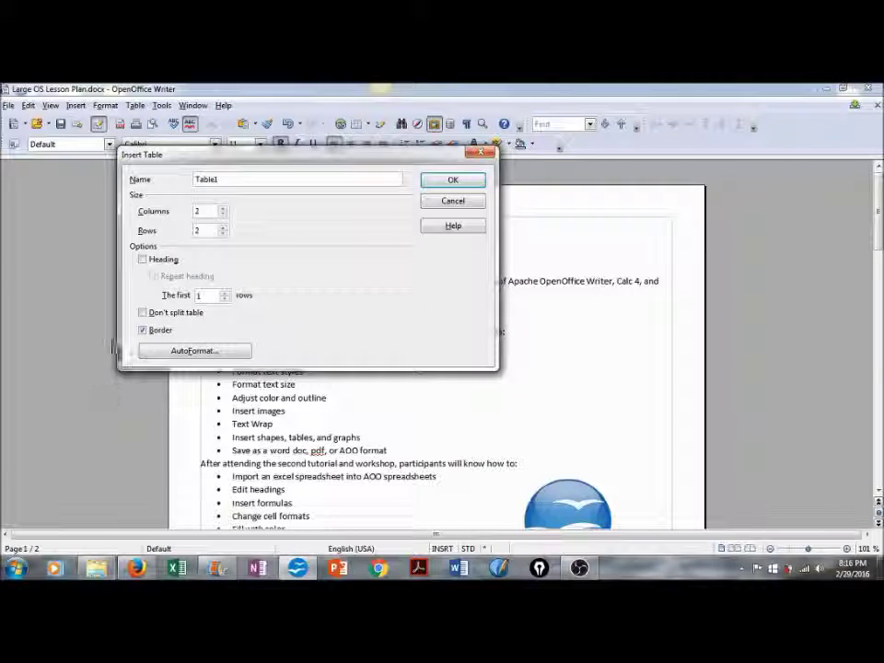
{"action": "left_click", "coordinate": [222, 209]}
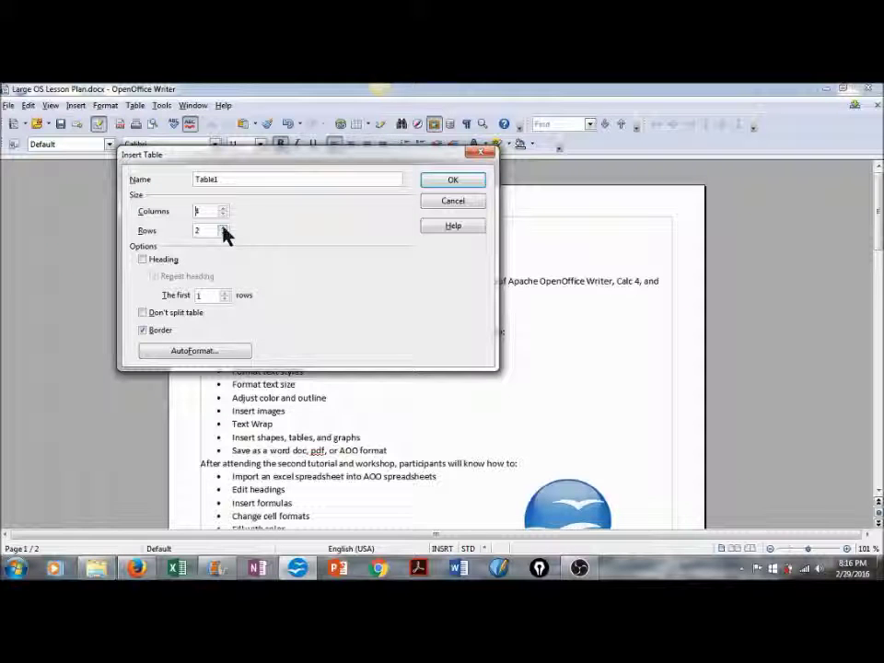
{"action": "left_click", "coordinate": [223, 229]}
{"action": "left_click", "coordinate": [223, 228]}
{"action": "left_click", "coordinate": [438, 187]}
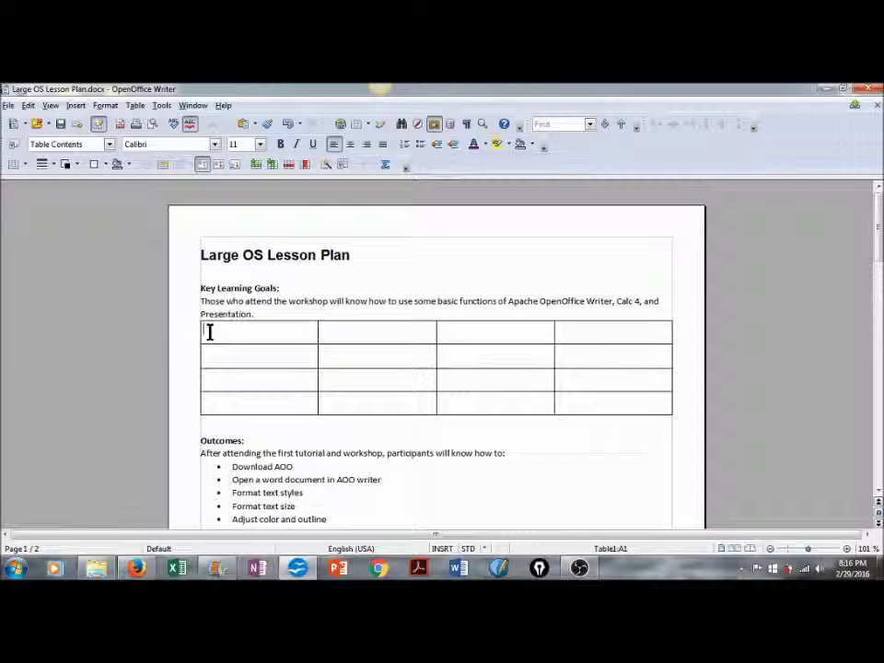
Fill the selected table cells with Pale green background, then place the caret in the first cell
{"action": "left_click_drag", "start_coordinate": [244, 343], "coordinate": [610, 385]}
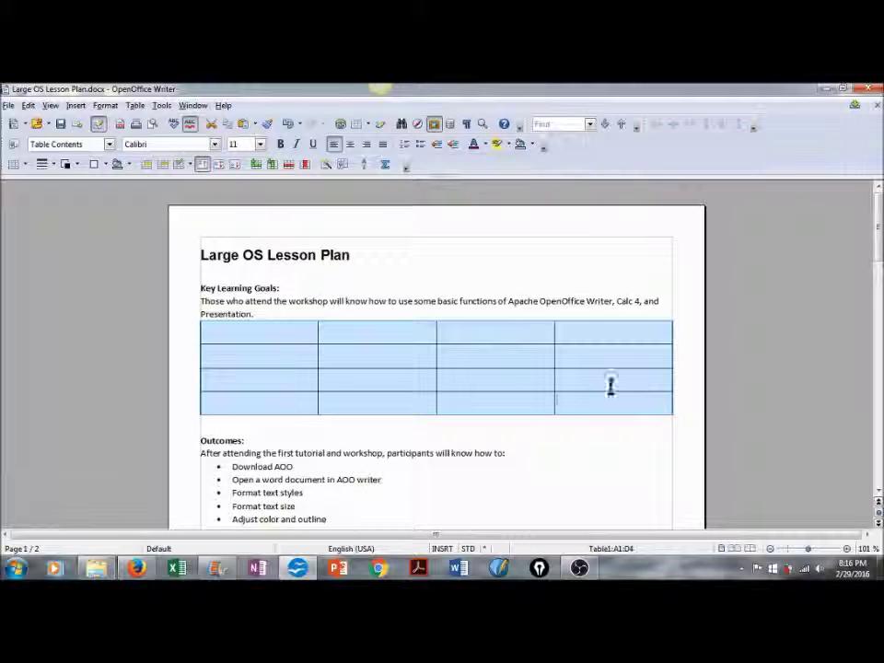
{"action": "left_click", "coordinate": [534, 145]}
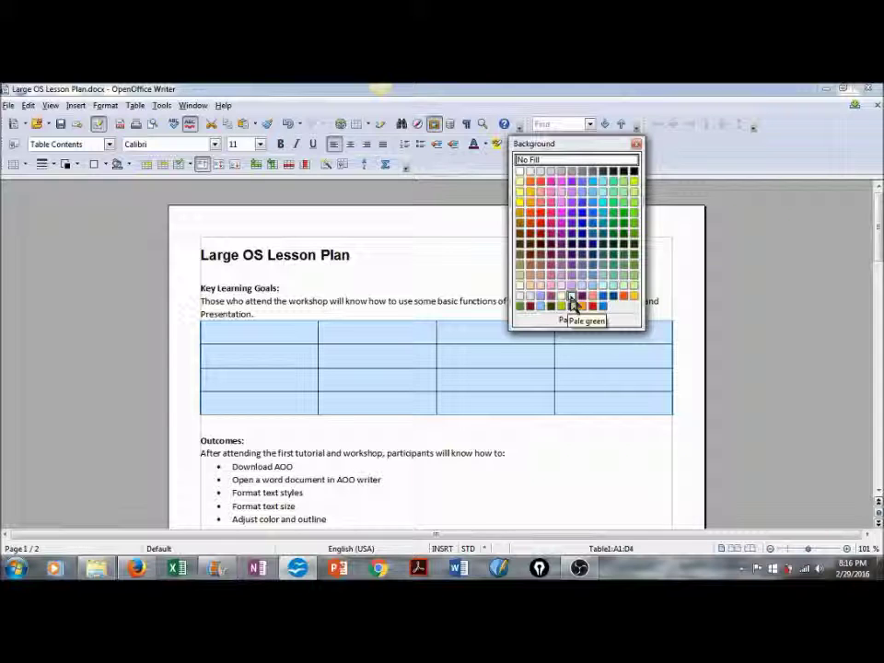
{"action": "left_click", "coordinate": [571, 304]}
{"action": "left_click", "coordinate": [588, 442]}
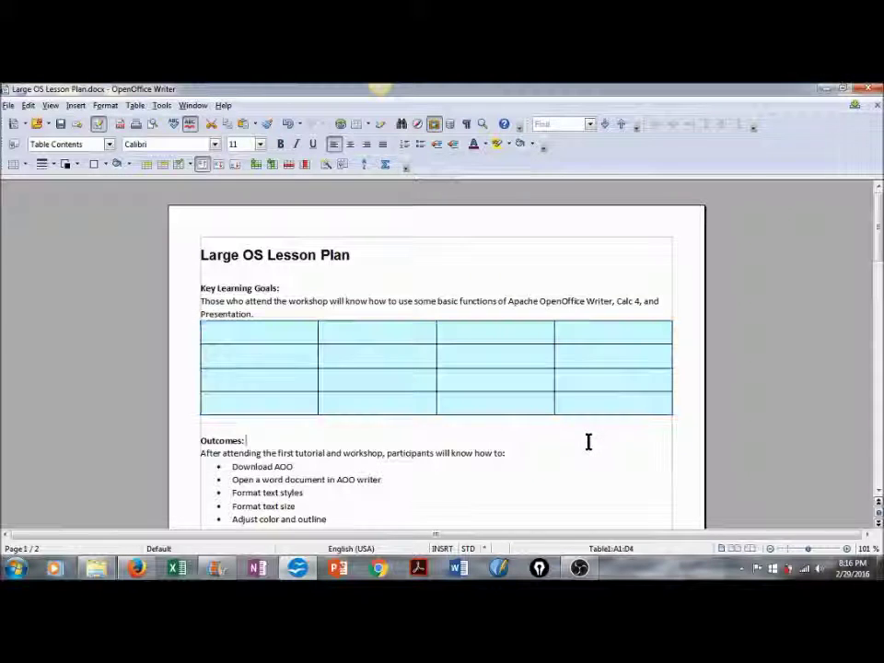
{"action": "left_click", "coordinate": [264, 312]}
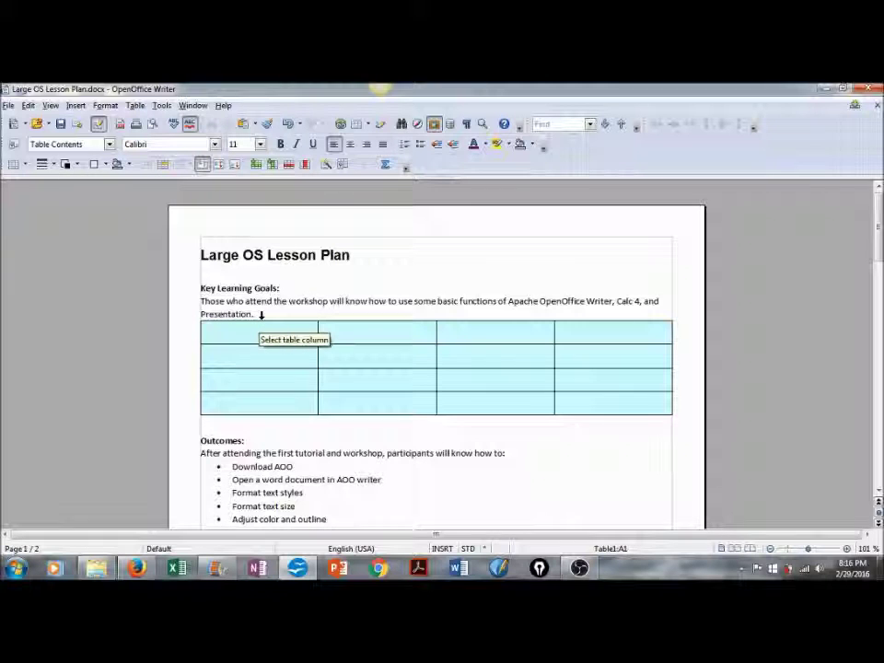
Enter 'text' in cell A1, centre it, and colour it dark violet
{"action": "type", "text": "tex"}
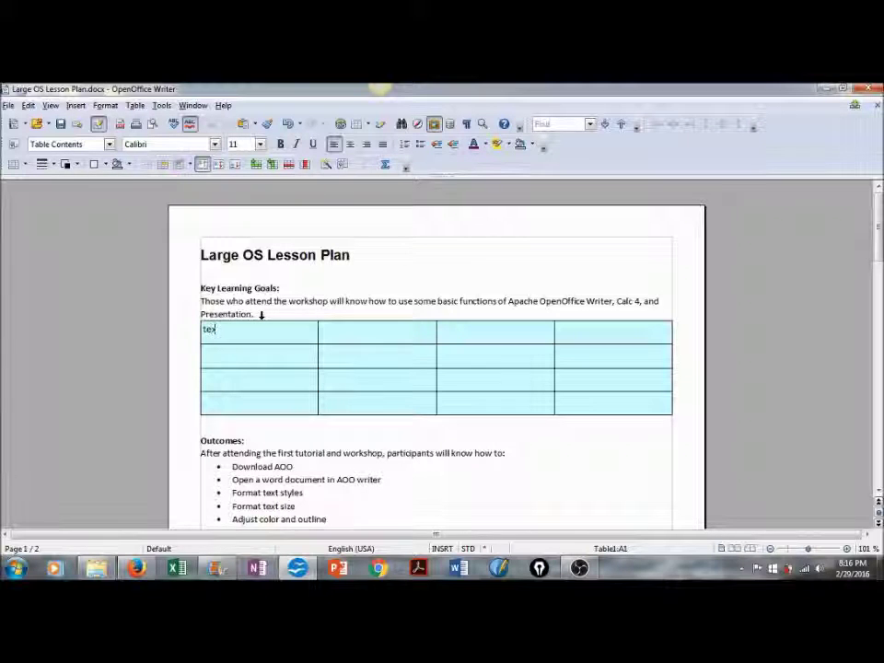
{"action": "type", "text": "t"}
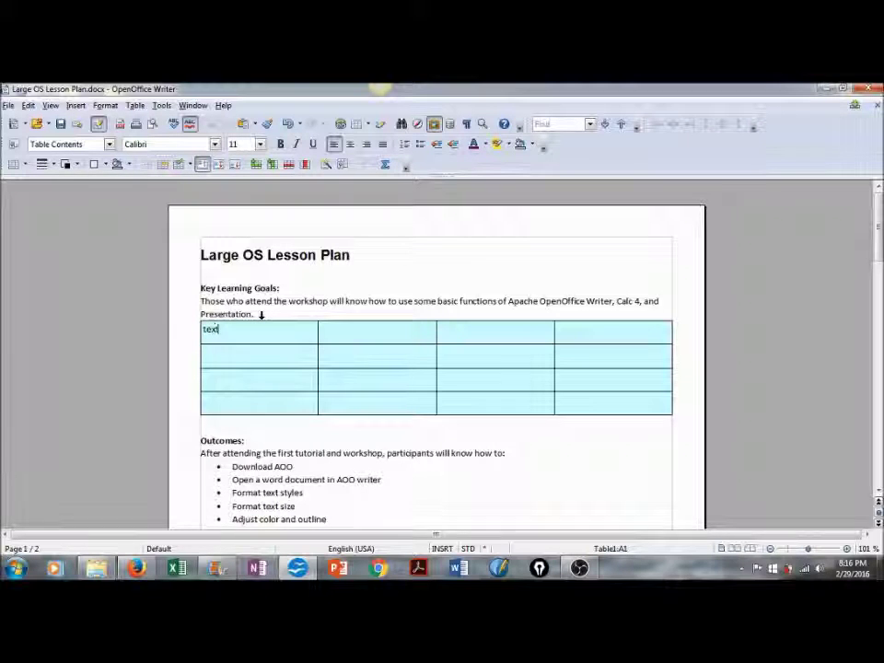
{"action": "left_click", "coordinate": [351, 147]}
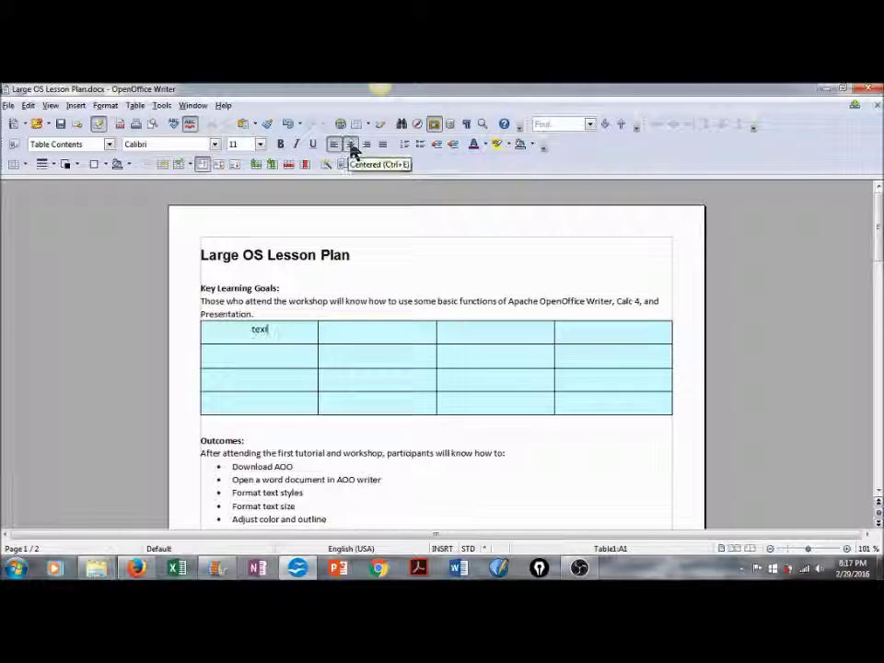
{"action": "double_click", "coordinate": [258, 329]}
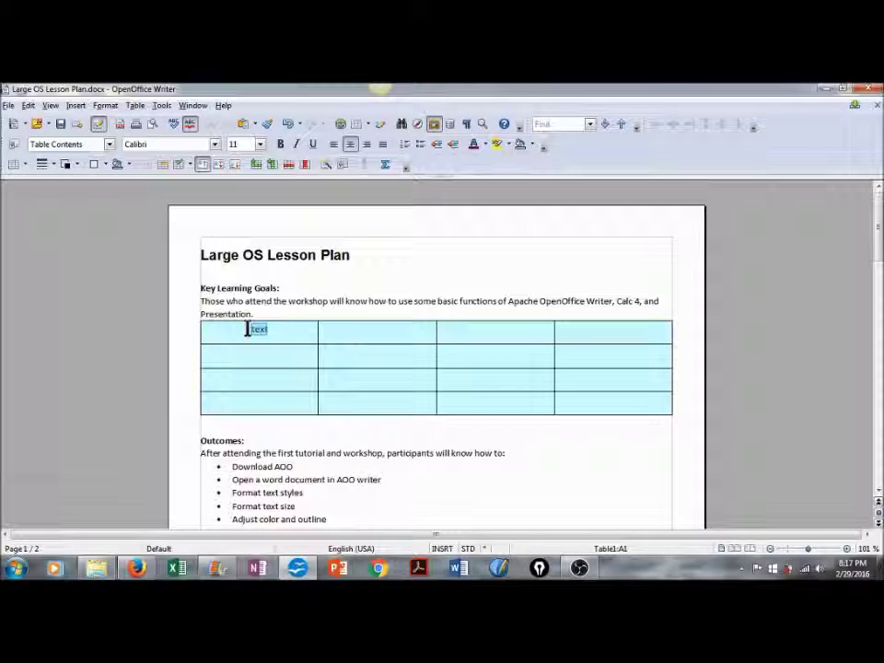
{"action": "left_click", "coordinate": [487, 146]}
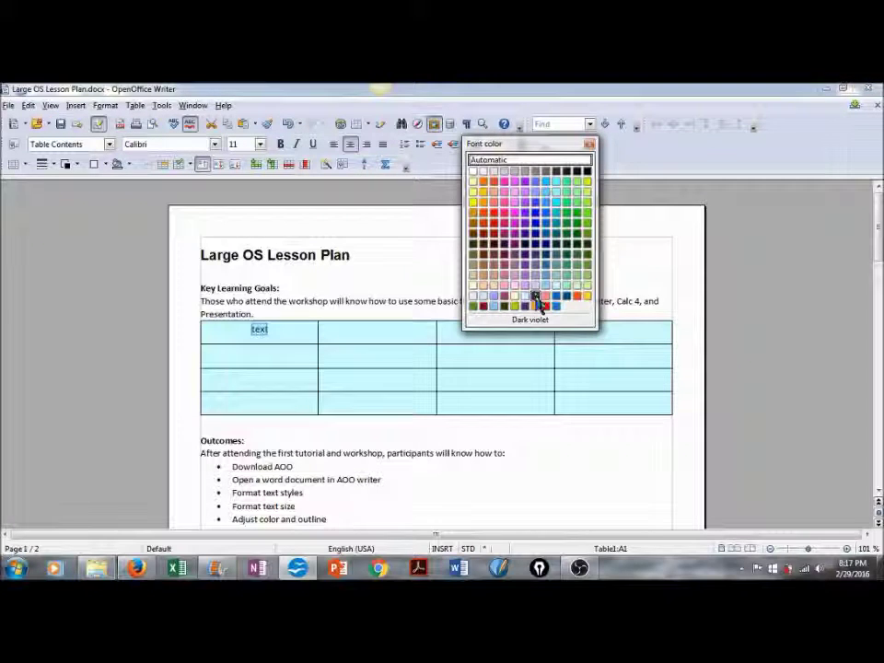
{"action": "left_click", "coordinate": [537, 304]}
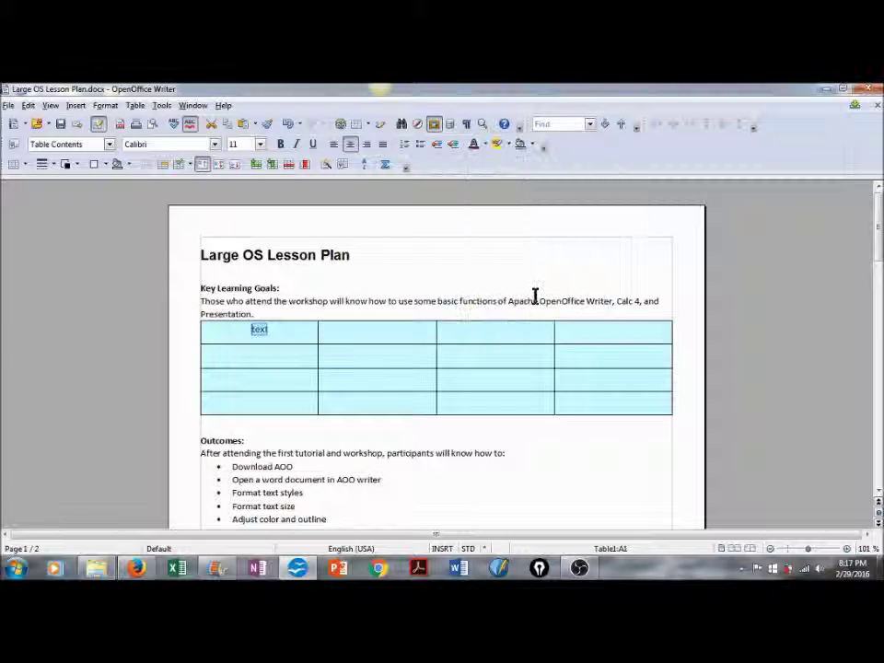
Make the word bold, italic and underlined in 14 pt Calisto MT
{"action": "left_click", "coordinate": [282, 145]}
{"action": "left_click", "coordinate": [296, 144]}
{"action": "left_click", "coordinate": [314, 145]}
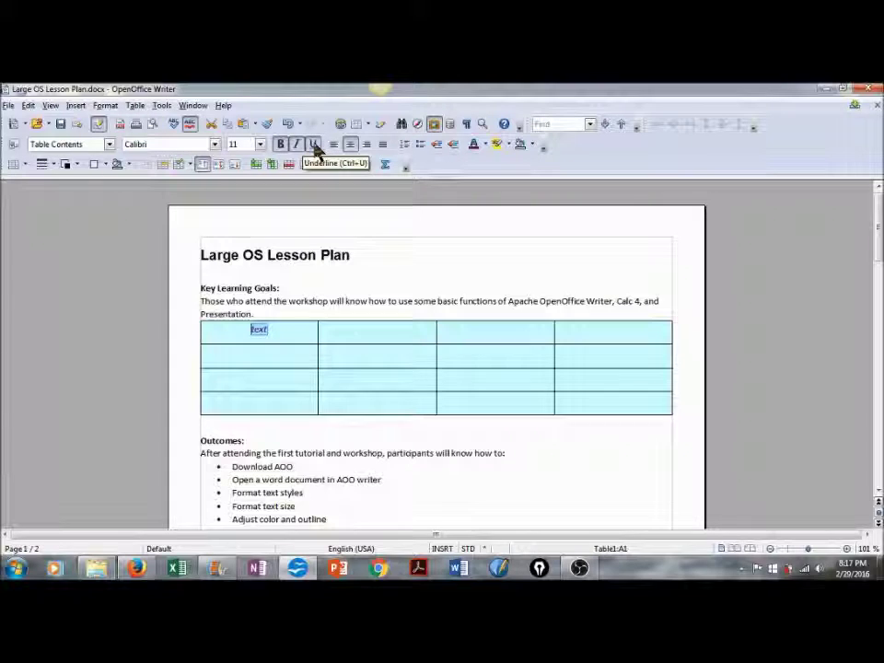
{"action": "left_click", "coordinate": [261, 145]}
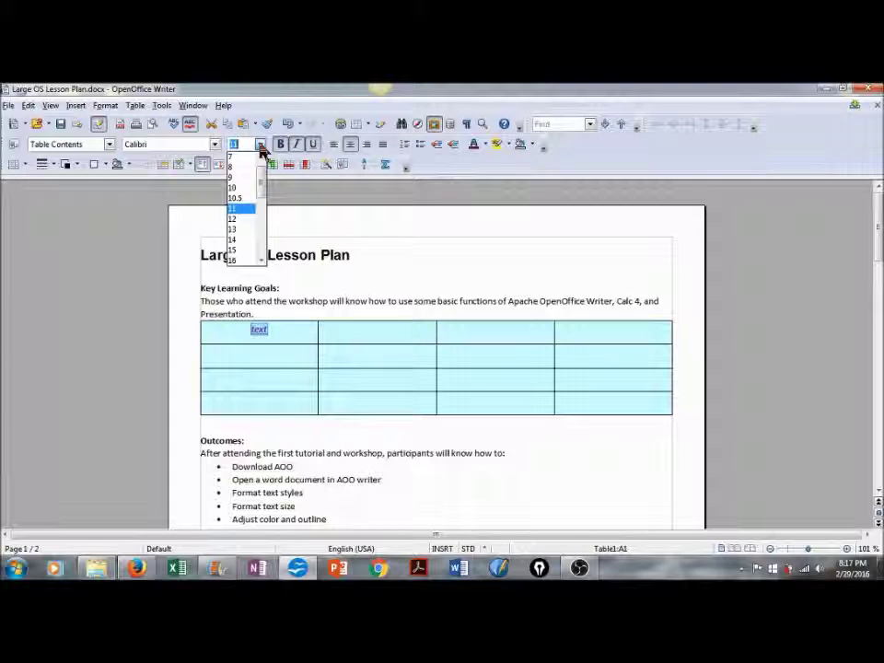
{"action": "left_click", "coordinate": [238, 243]}
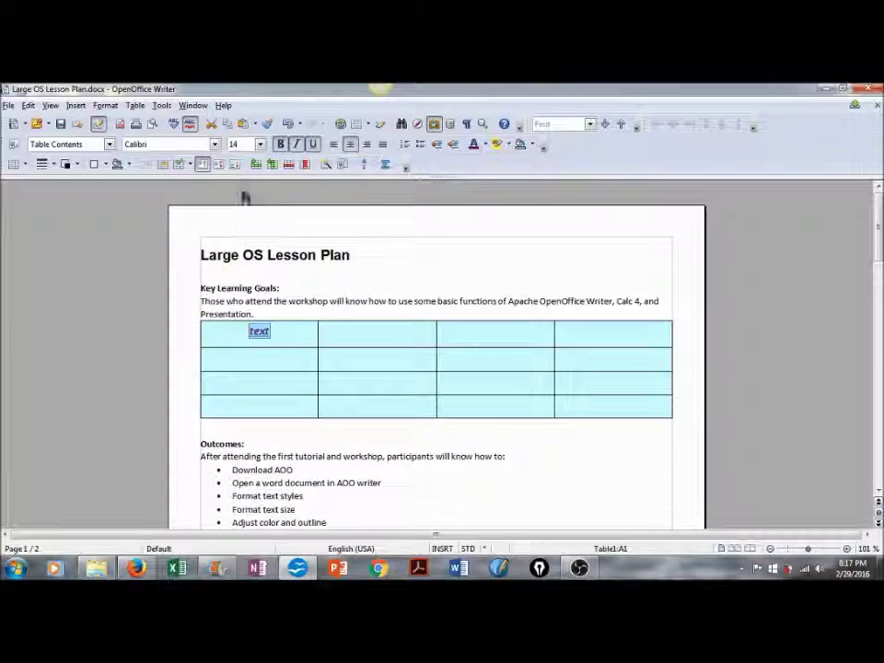
{"action": "left_click", "coordinate": [215, 144]}
{"action": "left_click", "coordinate": [189, 211]}
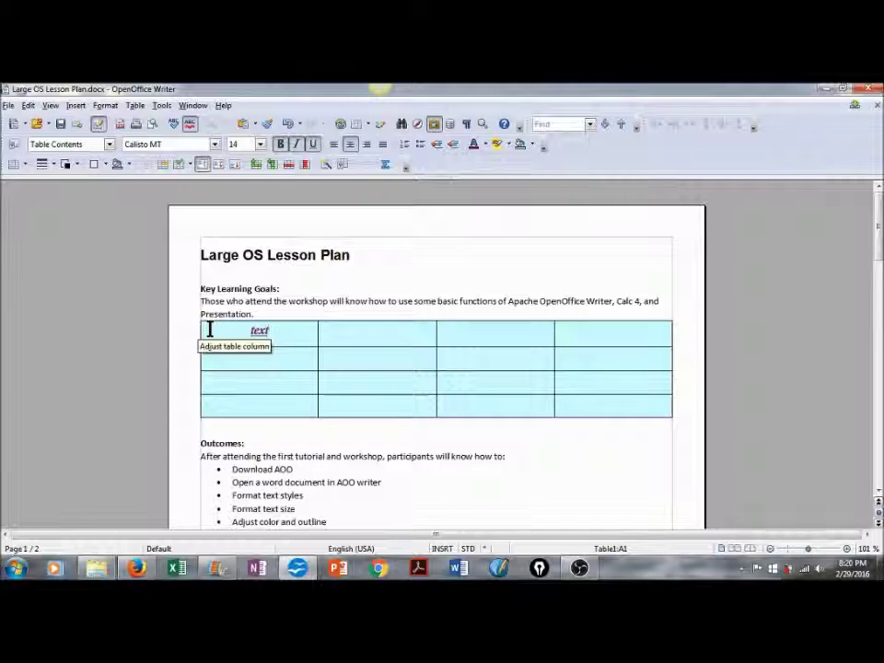
Narrow the first column slightly and give all sixteen cells thick borders
{"action": "mouse_move", "coordinate": [201, 329]}
{"action": "left_mouse_down"}
{"action": "mouse_move", "coordinate": [210, 331]}
{"action": "mouse_move", "coordinate": [200, 334]}
{"action": "left_mouse_up"}
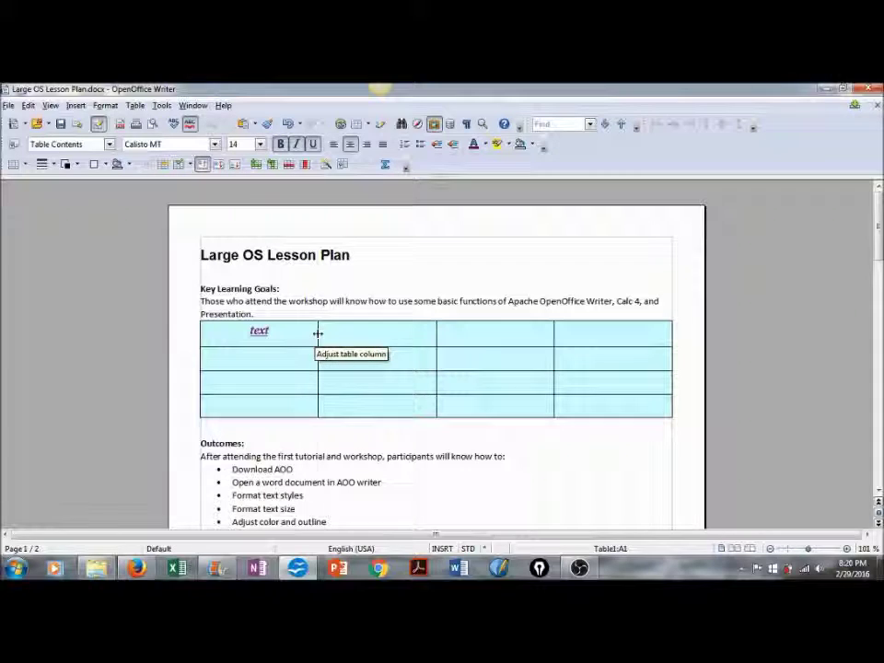
{"action": "mouse_move", "coordinate": [316, 332]}
{"action": "left_mouse_down"}
{"action": "mouse_move", "coordinate": [302, 335]}
{"action": "mouse_move", "coordinate": [319, 334]}
{"action": "left_mouse_up"}
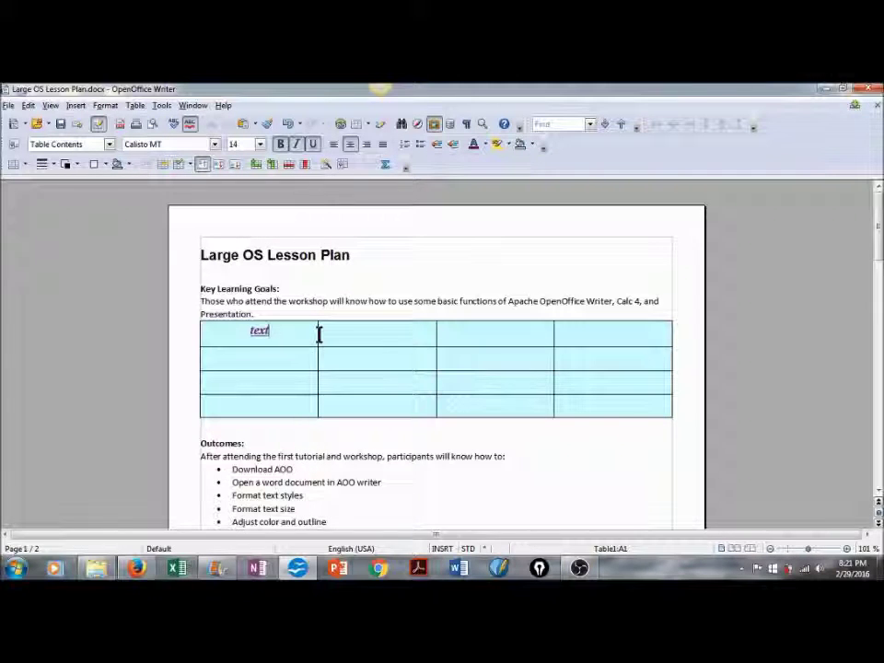
{"action": "left_click", "coordinate": [209, 329]}
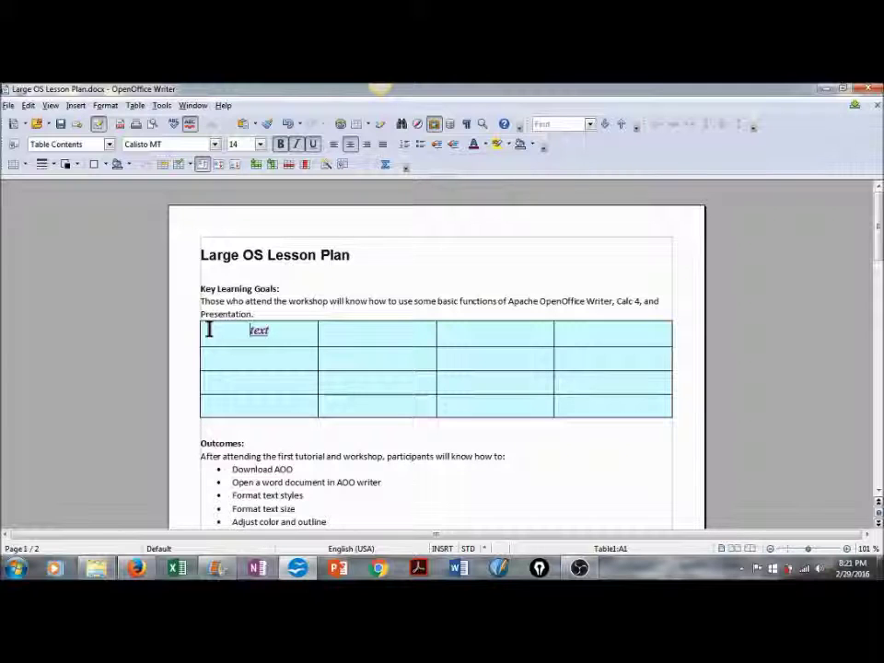
{"action": "left_click_drag", "start_coordinate": [253, 339], "coordinate": [604, 395]}
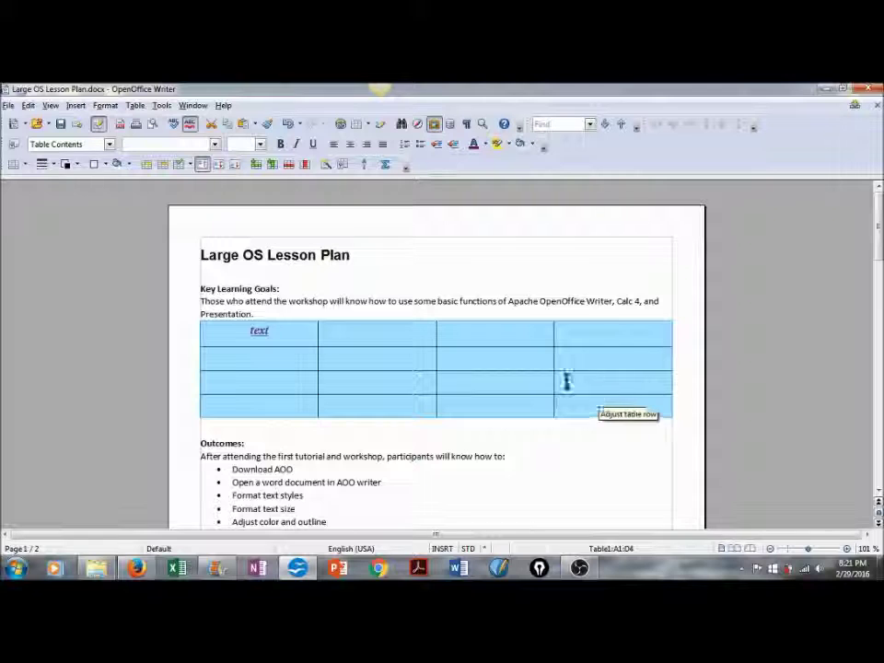
{"action": "left_click", "coordinate": [43, 164]}
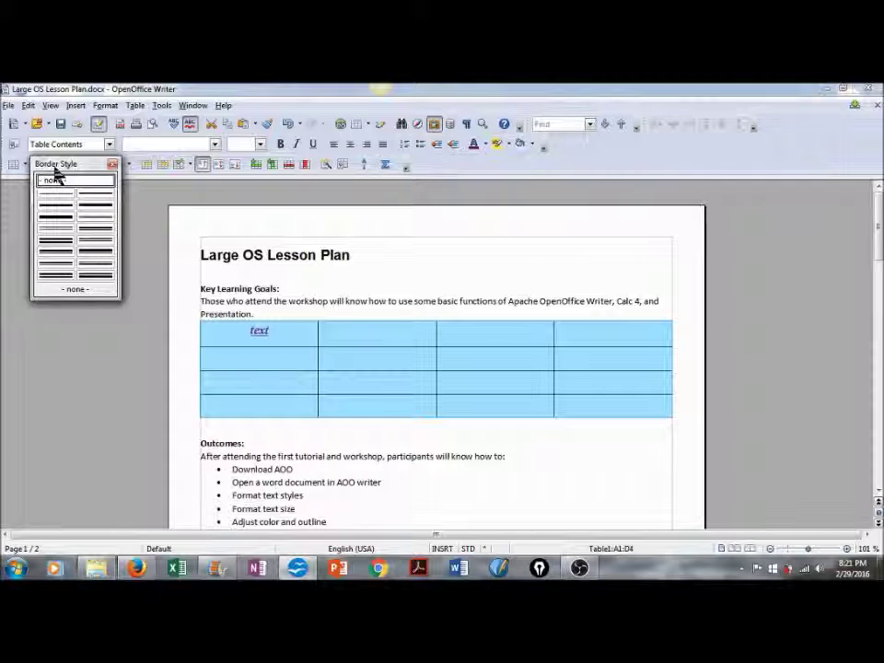
{"action": "left_click", "coordinate": [55, 209]}
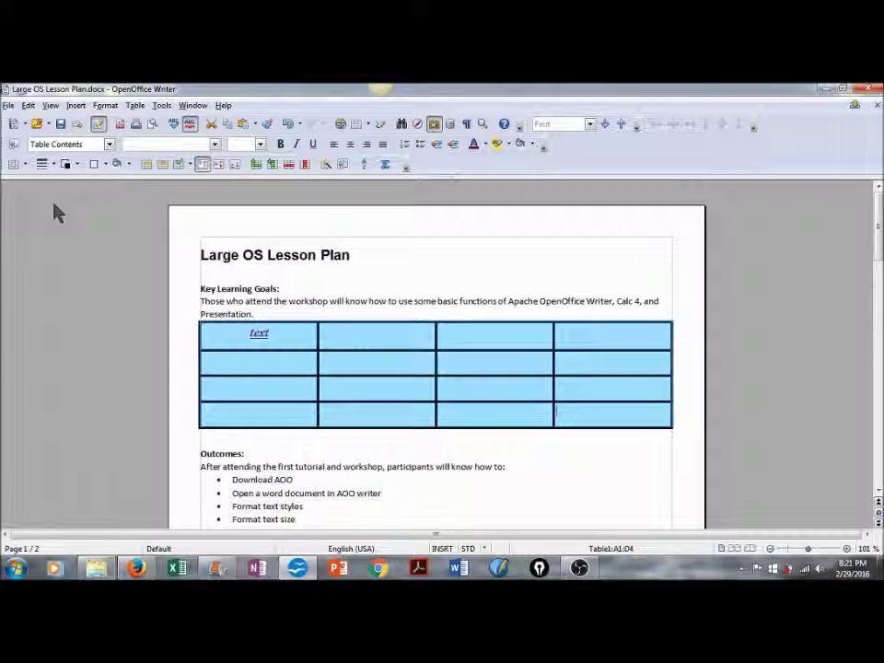
Recolour the table's borders dark violet
{"action": "left_click", "coordinate": [233, 335]}
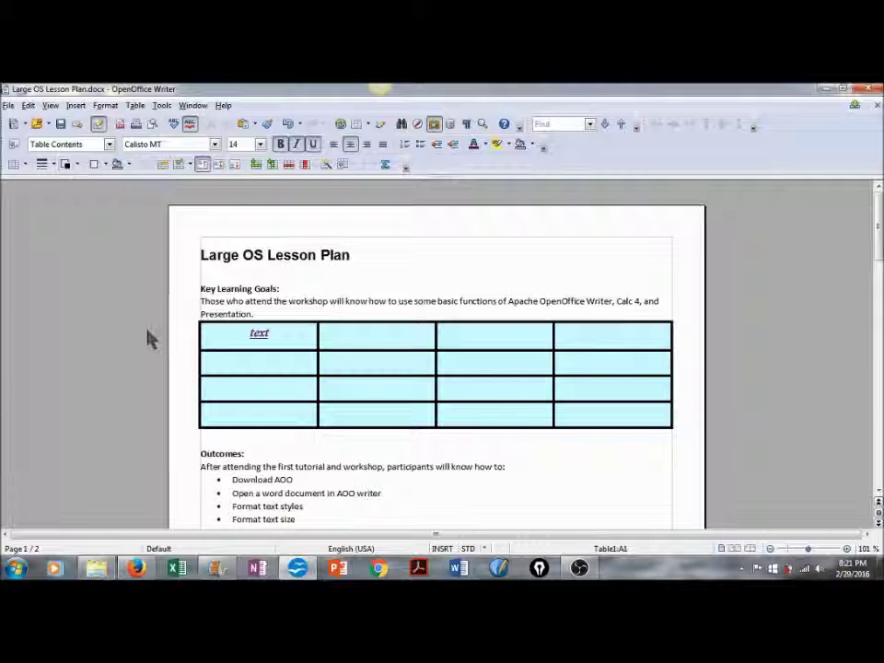
{"action": "left_click_drag", "start_coordinate": [211, 332], "coordinate": [617, 413]}
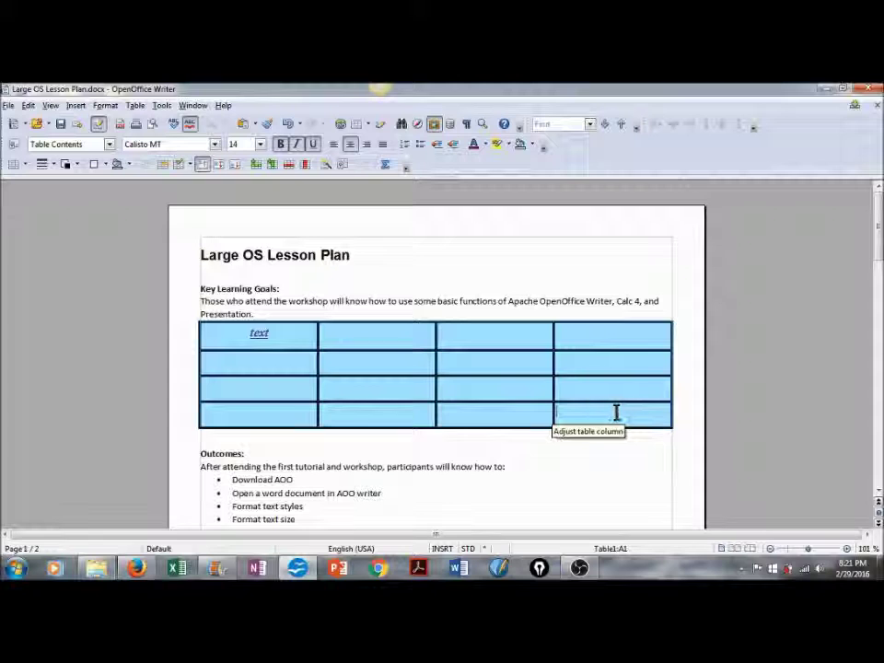
{"action": "left_click", "coordinate": [76, 168]}
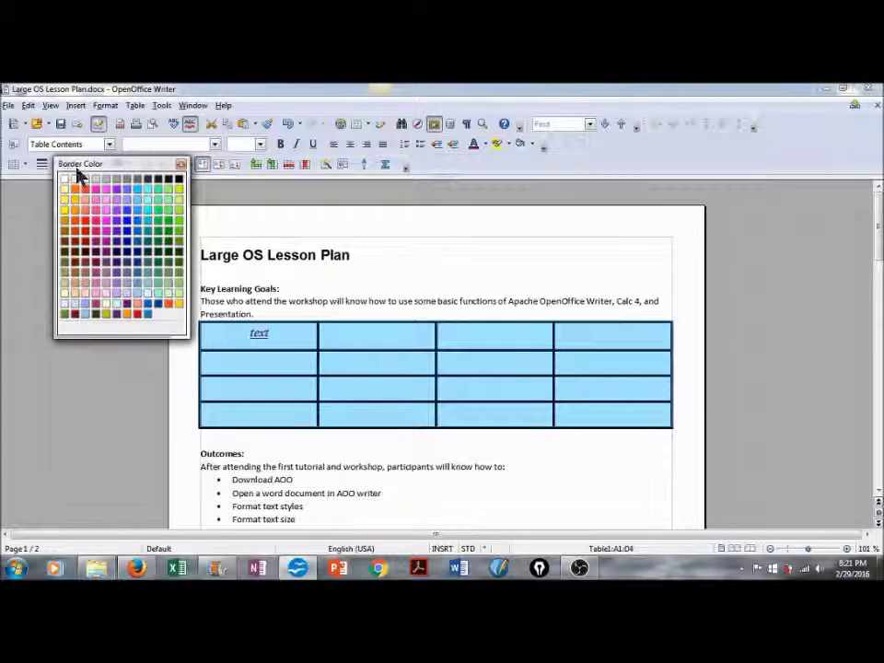
{"action": "left_click", "coordinate": [128, 313]}
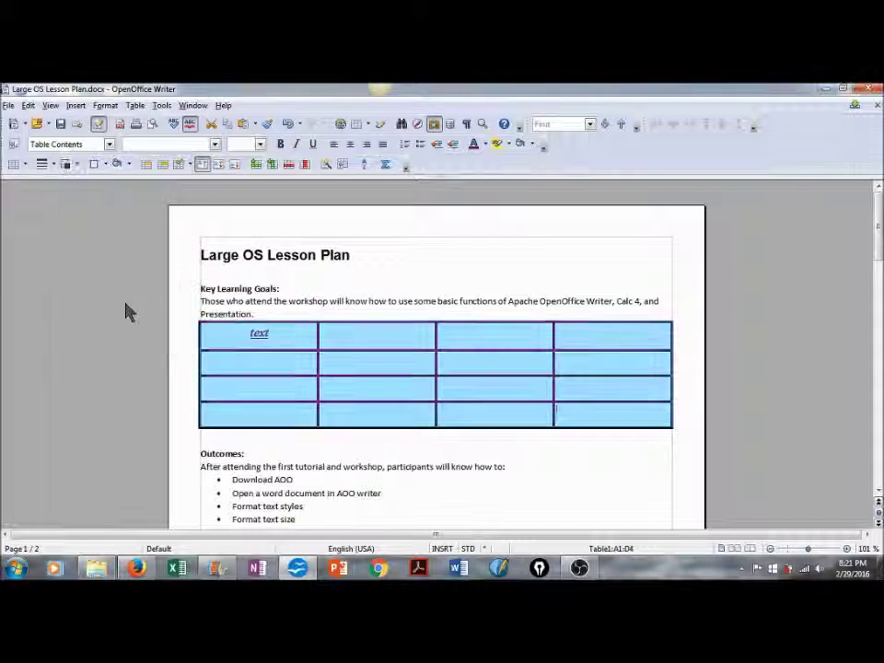
{"action": "left_click", "coordinate": [302, 282]}
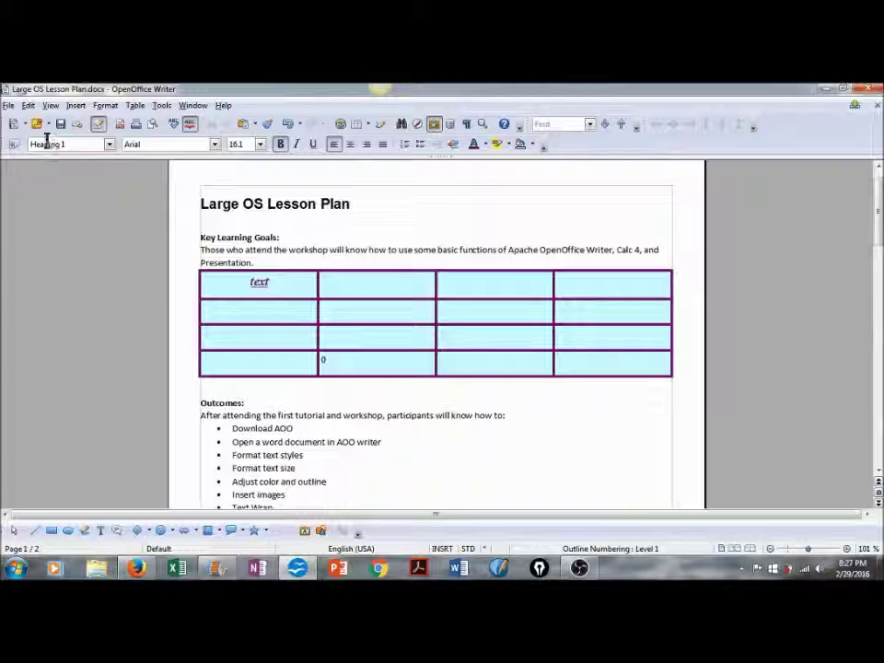
Show the Drawing toolbar via View > Toolbars and pick the Ellipse tool
{"action": "left_click", "coordinate": [51, 106]}
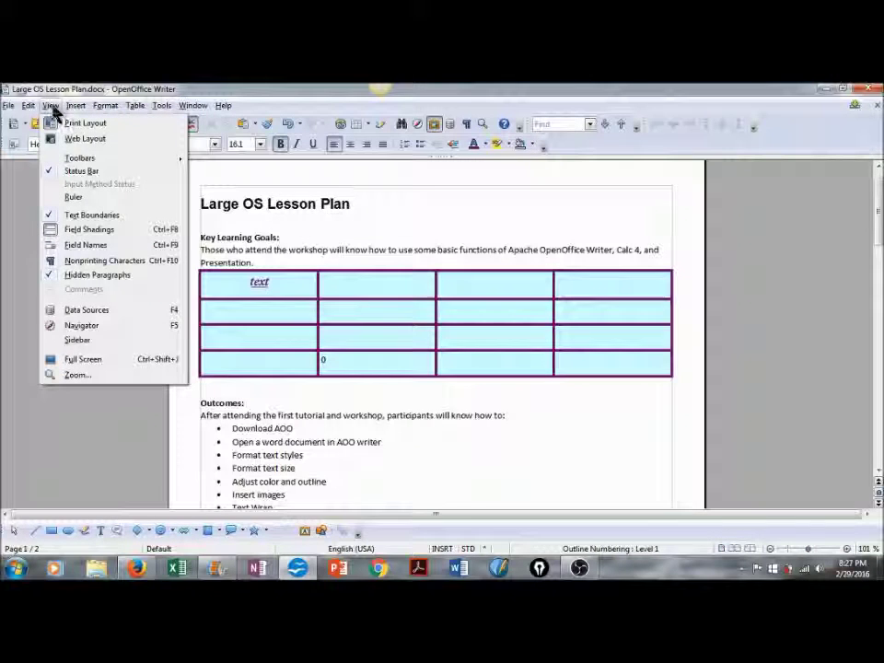
{"action": "mouse_move", "coordinate": [83, 166]}
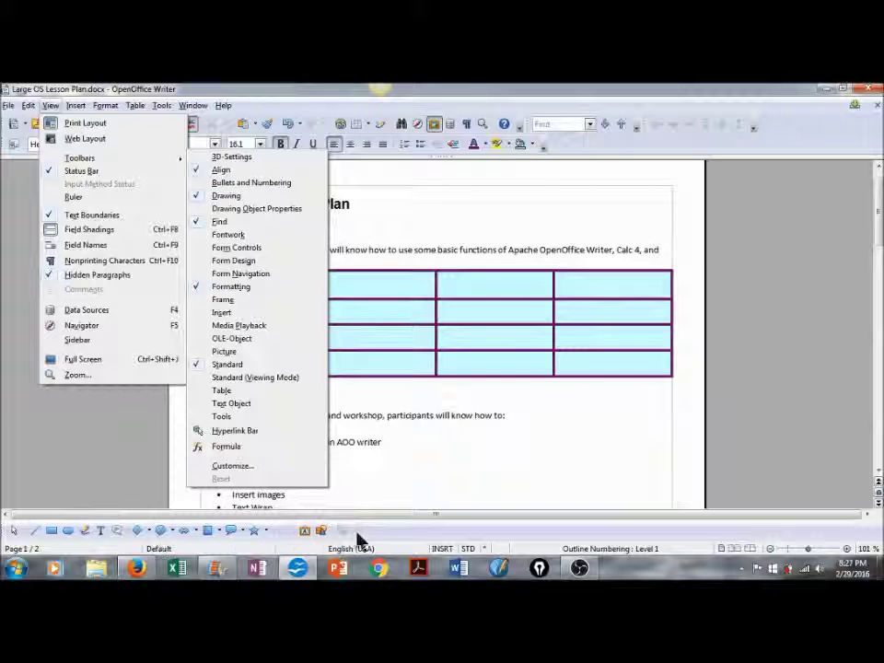
{"action": "left_click", "coordinate": [122, 470]}
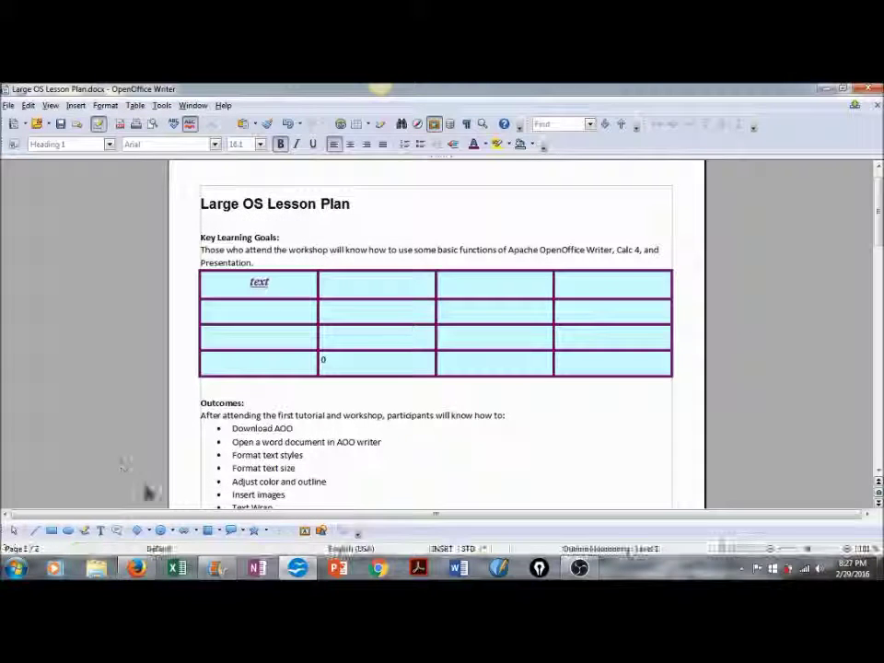
{"action": "left_click", "coordinate": [70, 532]}
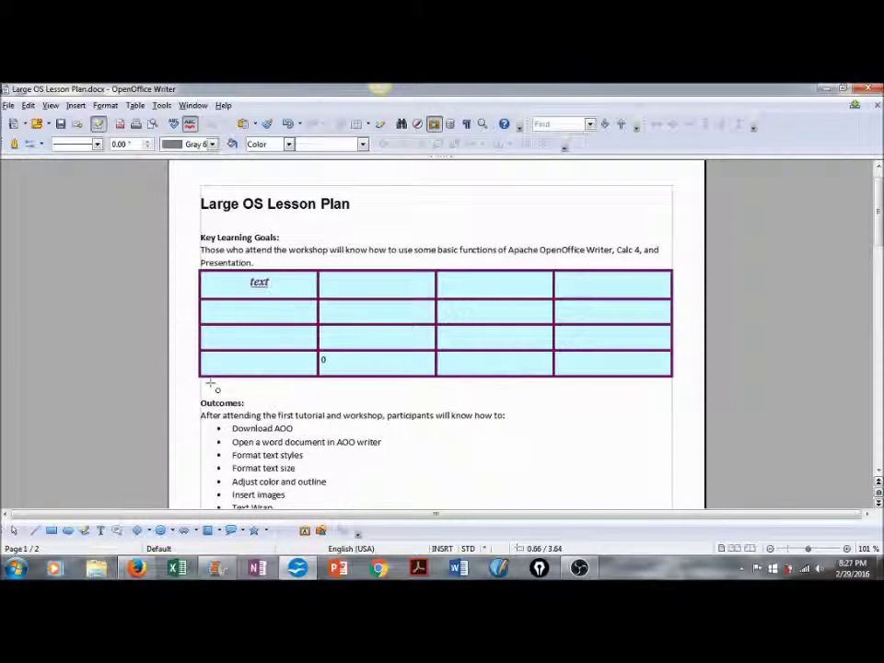
Draw an ellipse below the table with a dashed Purple outline
{"action": "left_click_drag", "start_coordinate": [211, 390], "coordinate": [360, 458]}
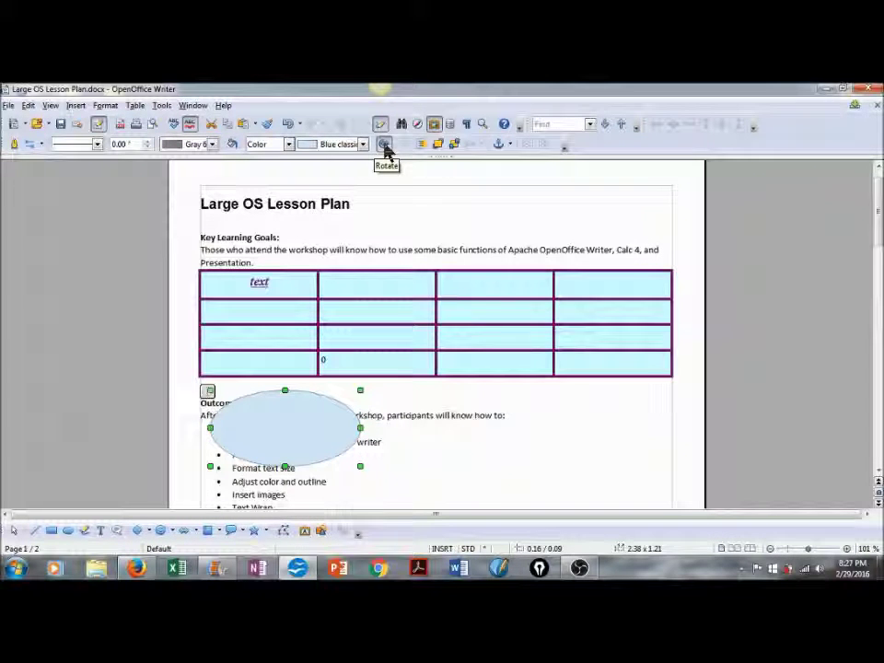
{"action": "left_click", "coordinate": [97, 145]}
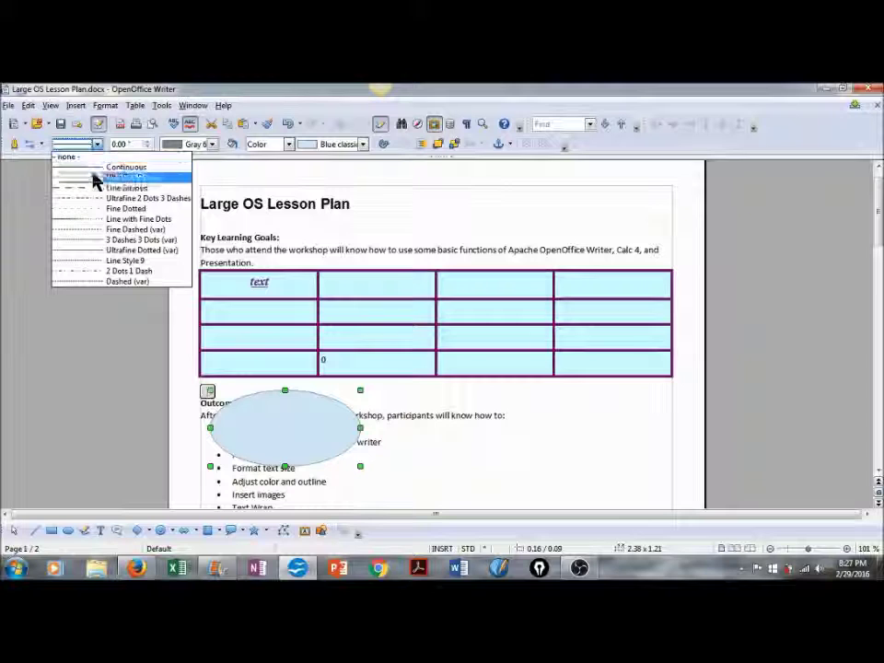
{"action": "left_click", "coordinate": [91, 229]}
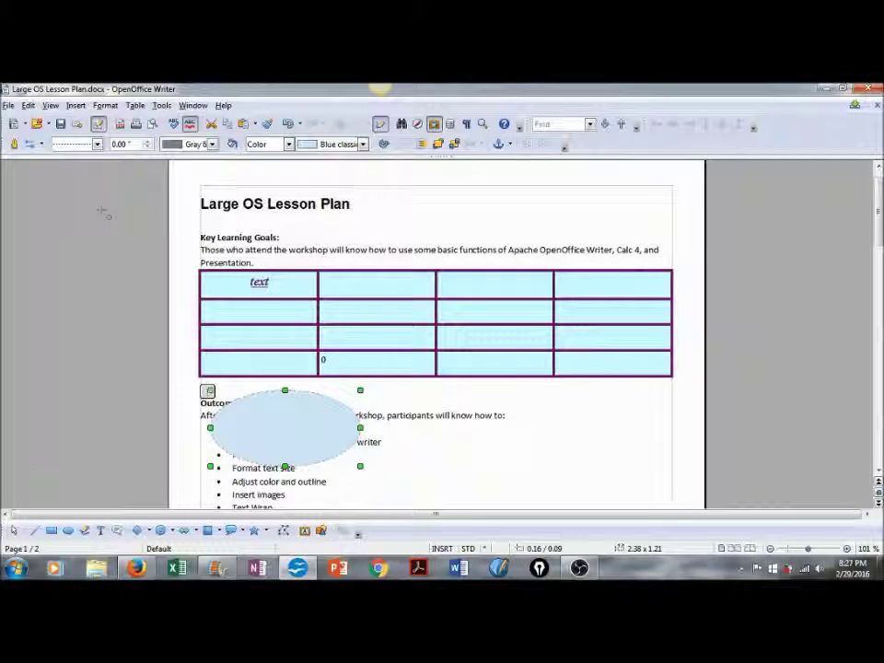
{"action": "left_click", "coordinate": [213, 144]}
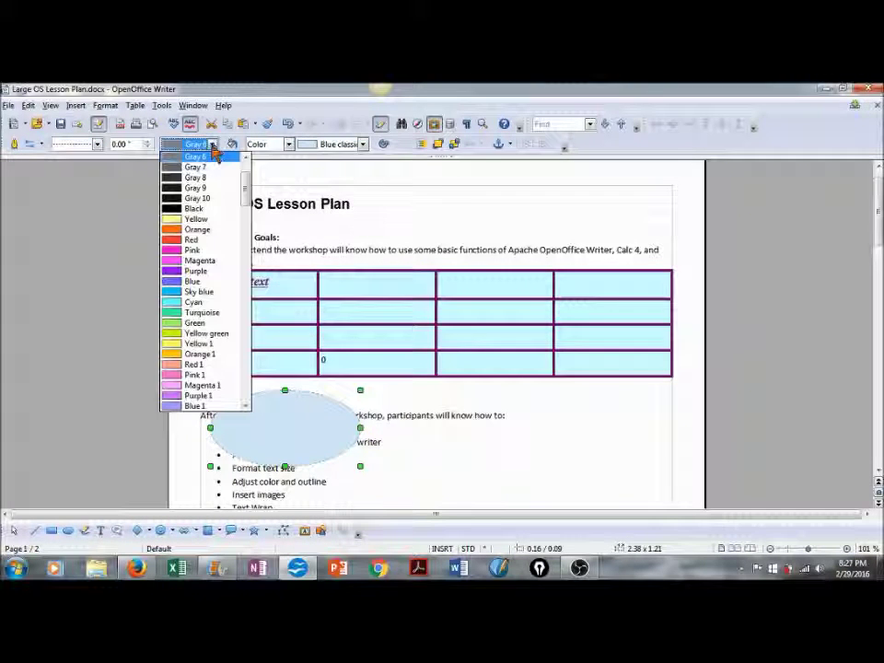
{"action": "left_click", "coordinate": [172, 272]}
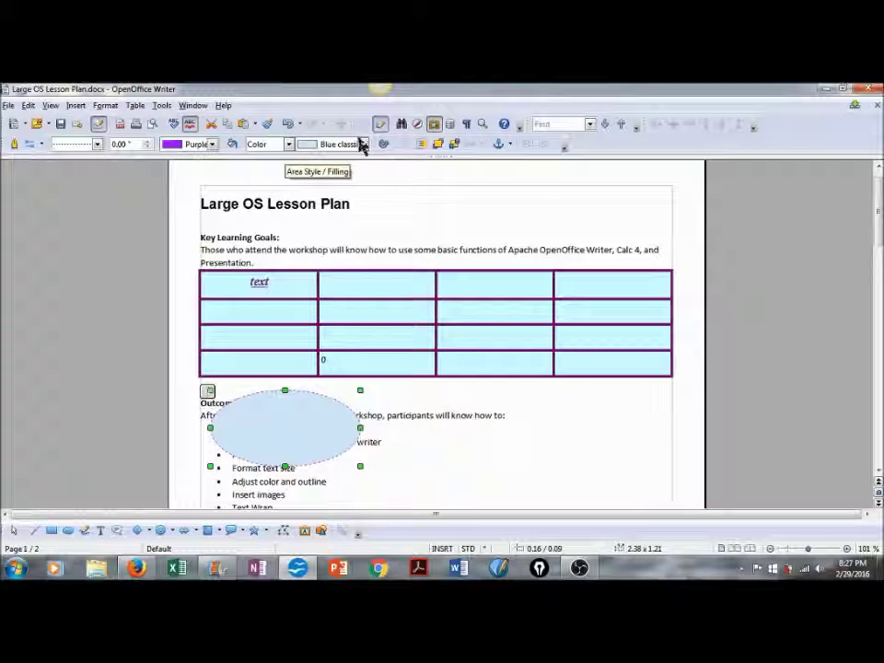
Fill the ellipse with Black 90 degrees hatching
{"action": "left_click", "coordinate": [288, 145]}
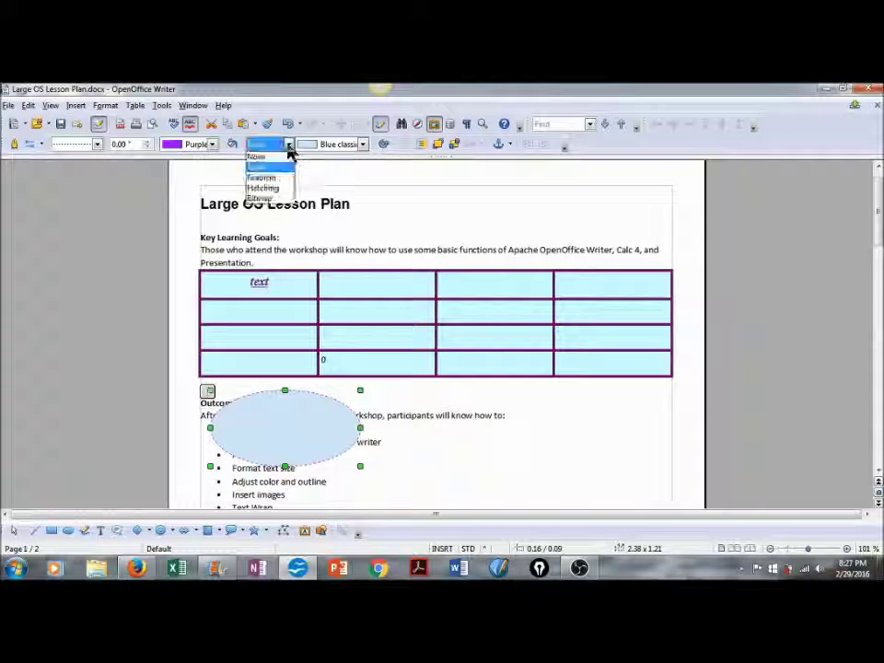
{"action": "left_click", "coordinate": [267, 196]}
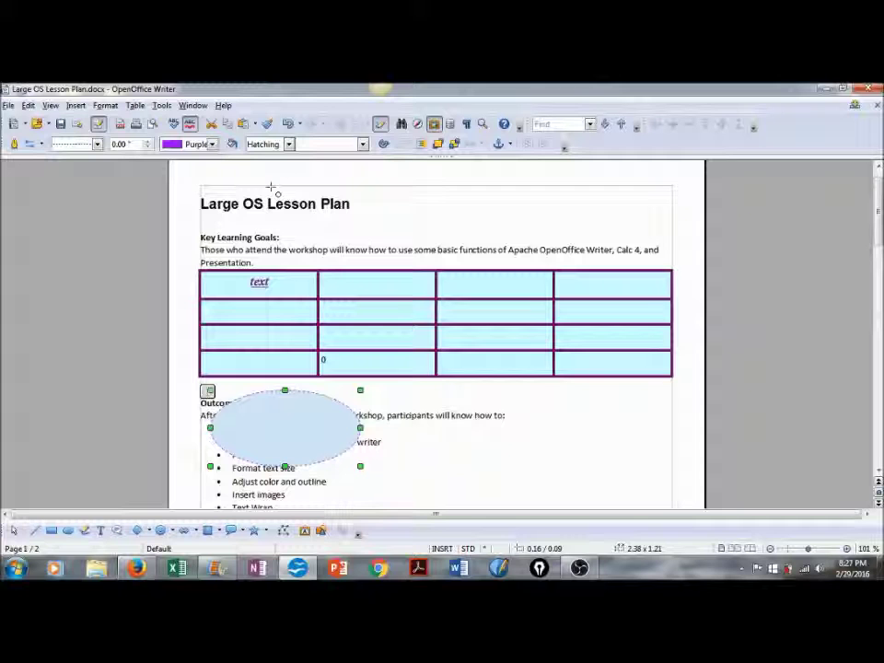
{"action": "left_click", "coordinate": [363, 144]}
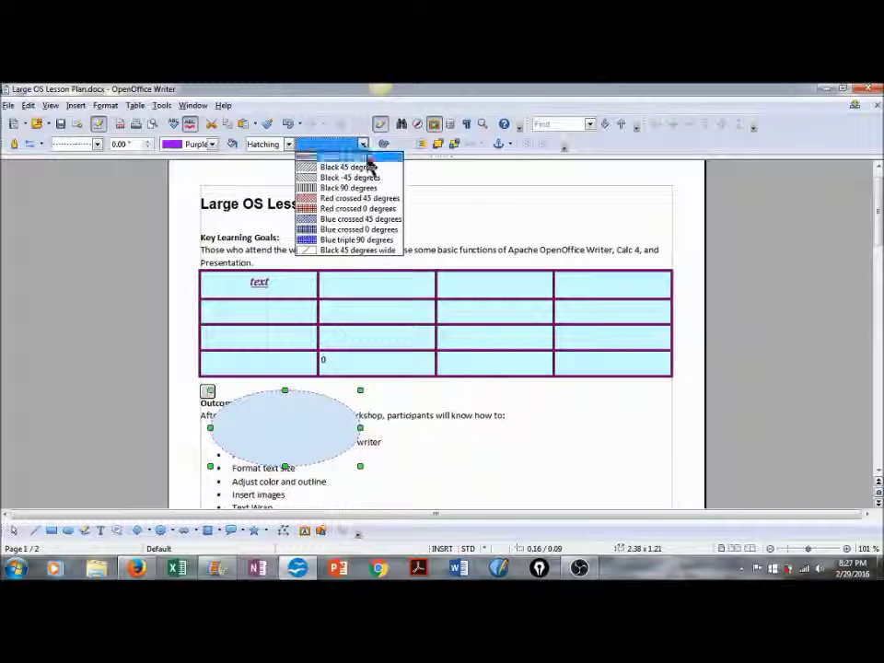
{"action": "left_click", "coordinate": [360, 189]}
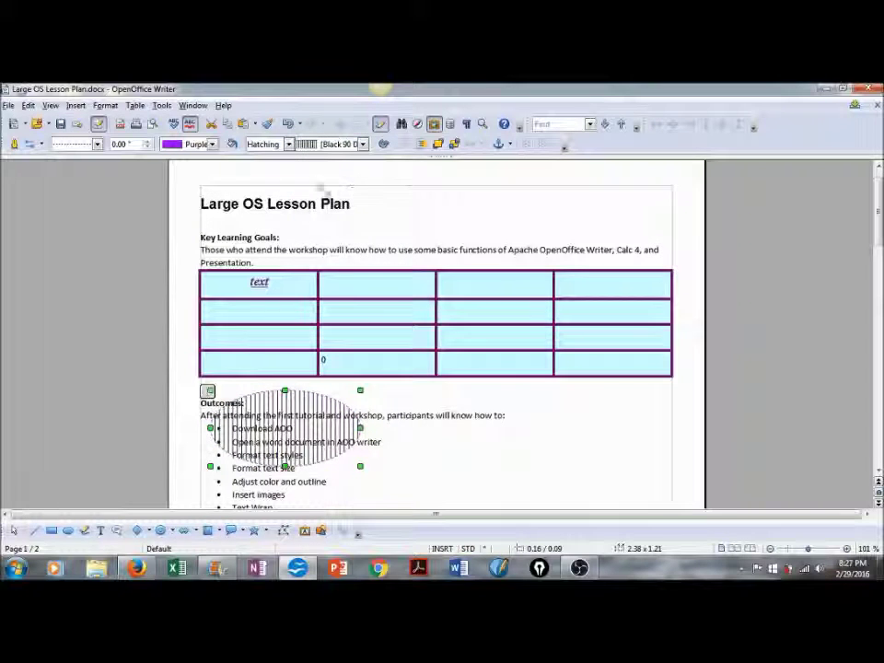
Set the ellipse to Page Wrap so Outcomes flows beside it, then deselect it
{"action": "right_click", "coordinate": [265, 431]}
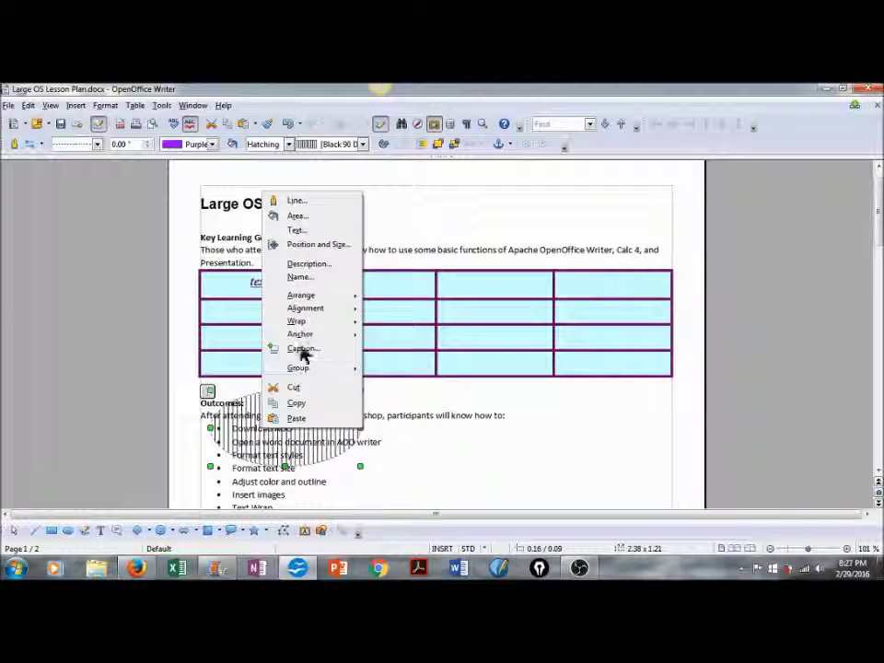
{"action": "mouse_move", "coordinate": [304, 328]}
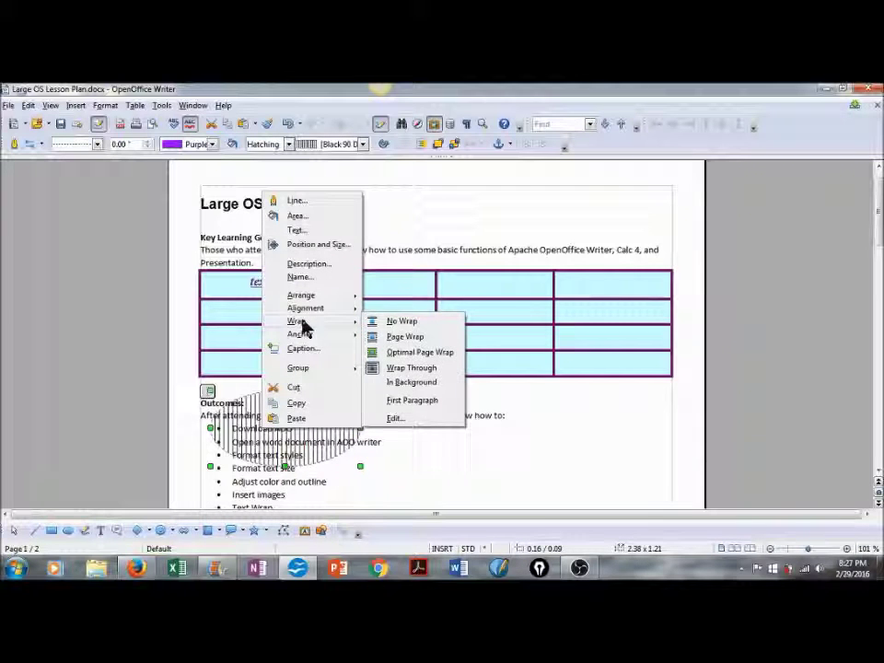
{"action": "left_click", "coordinate": [404, 337]}
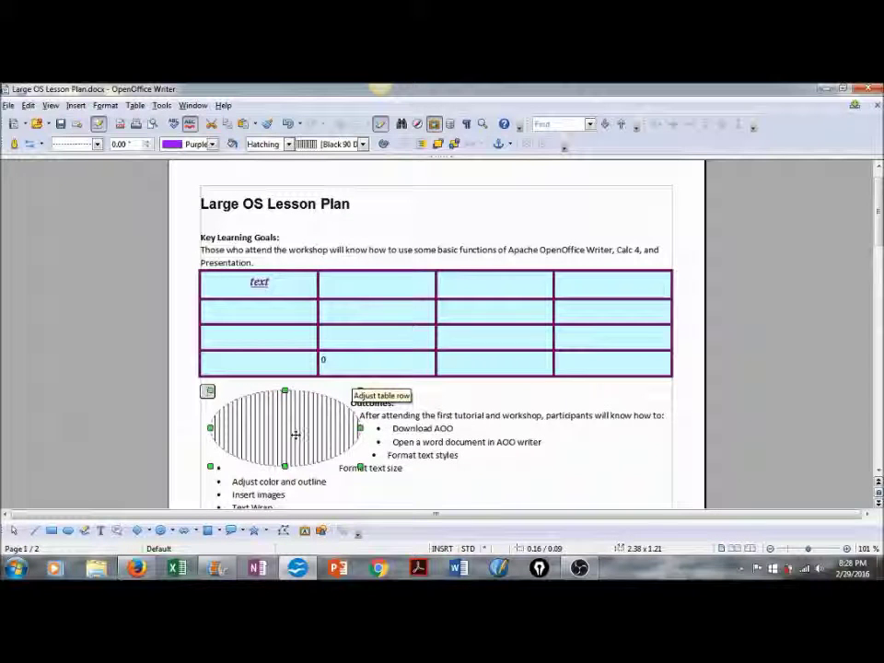
{"action": "scroll", "coordinate": [90, 474], "scroll_direction": "up", "scroll_amount": 1}
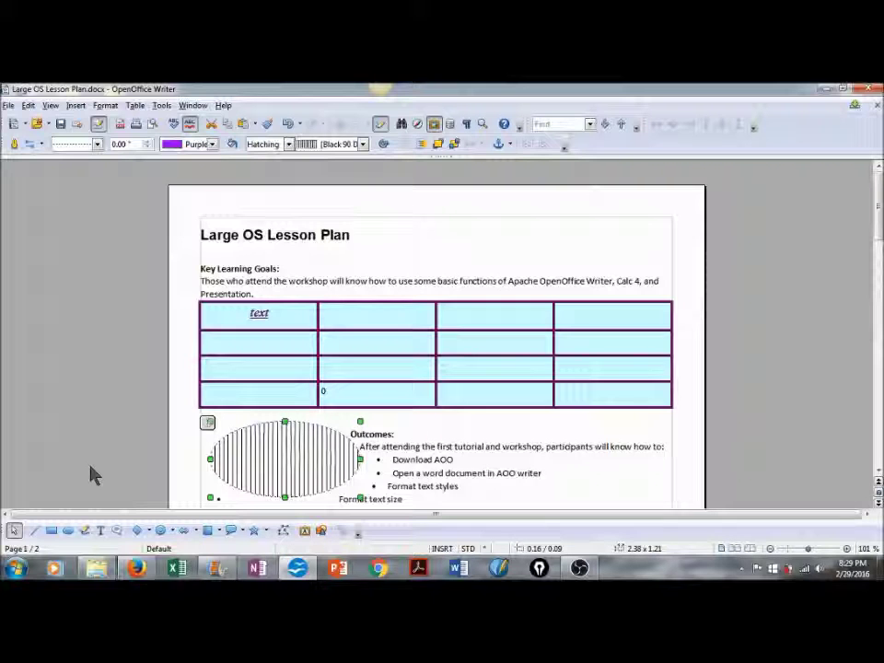
{"action": "key", "text": "Escape"}
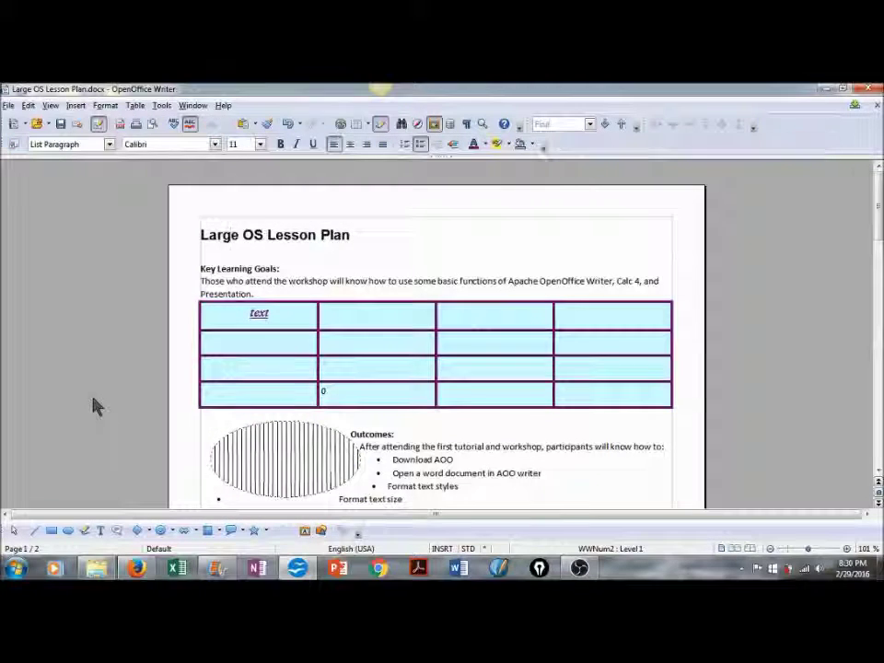
{"action": "key", "text": "ctrl+Home"}
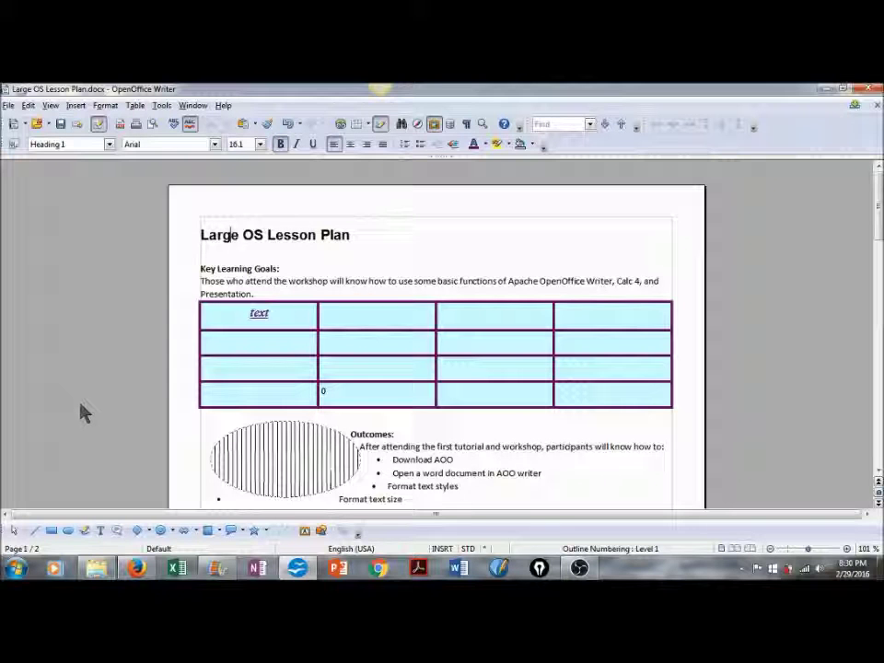
{"action": "left_click", "coordinate": [9, 107]}
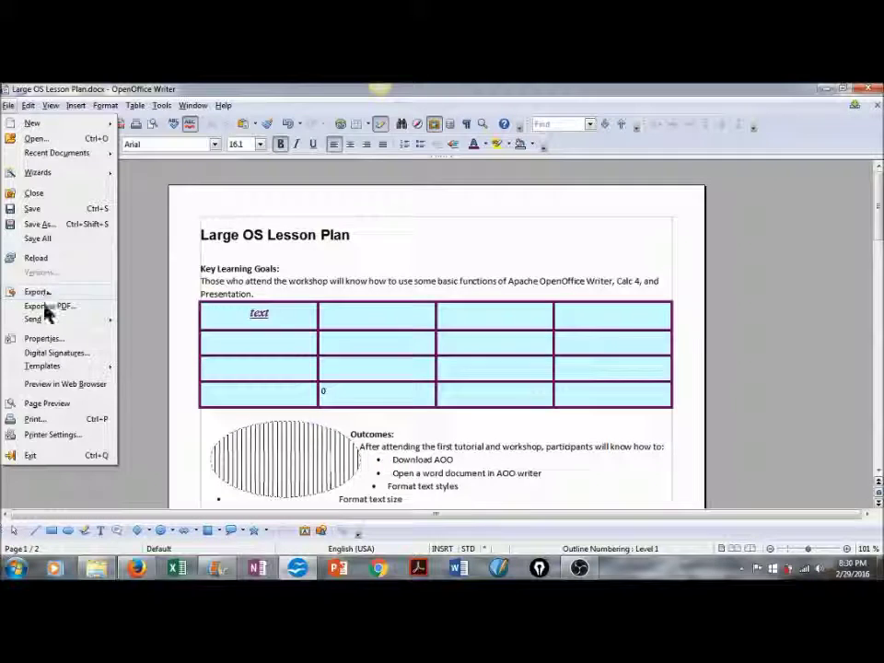
{"action": "left_click", "coordinate": [37, 226]}
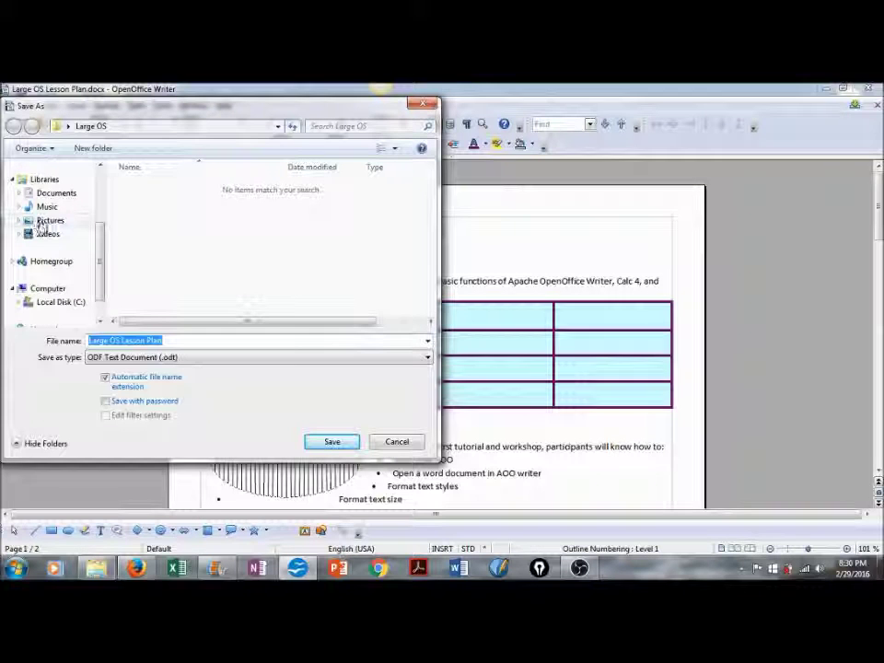
{"action": "left_click", "coordinate": [429, 362]}
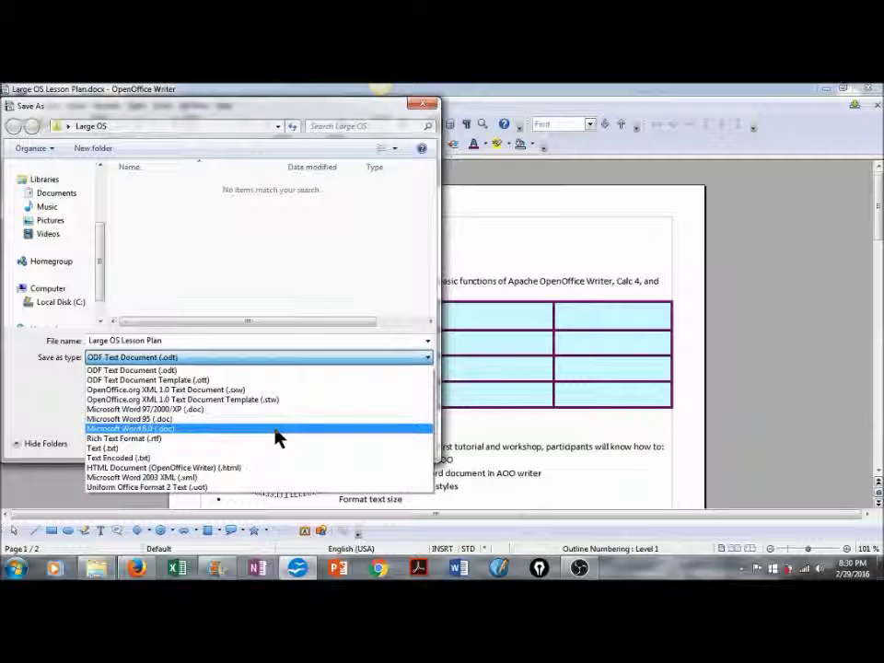
{"action": "left_click", "coordinate": [429, 103]}
{"action": "left_click", "coordinate": [429, 105]}
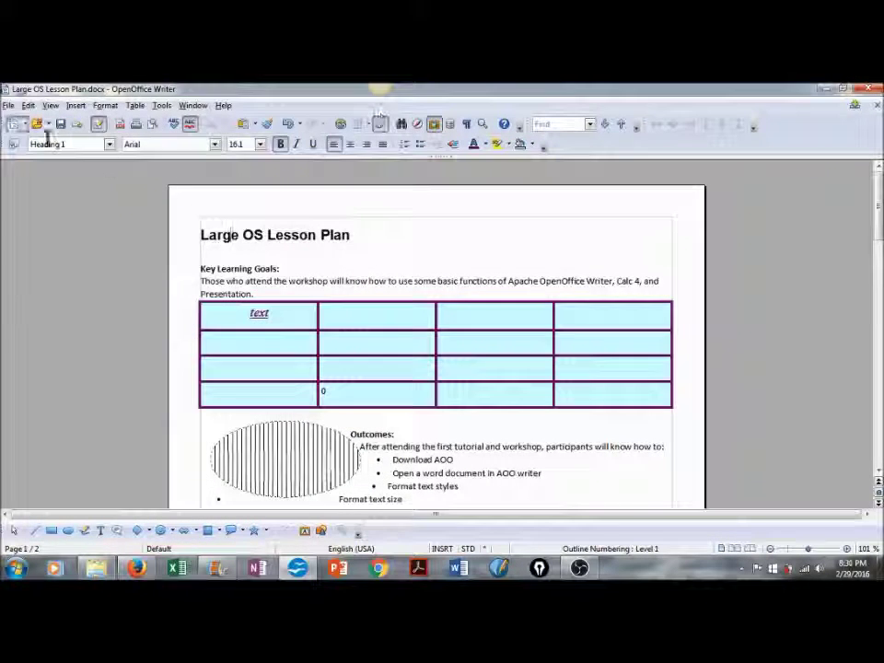
{"action": "left_click", "coordinate": [9, 107]}
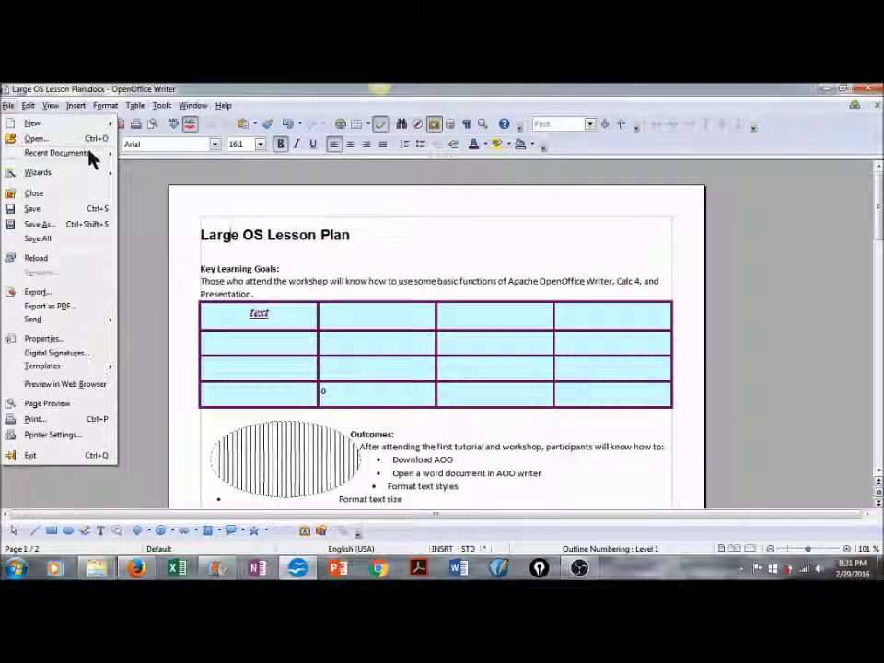
{"action": "left_click", "coordinate": [51, 225]}
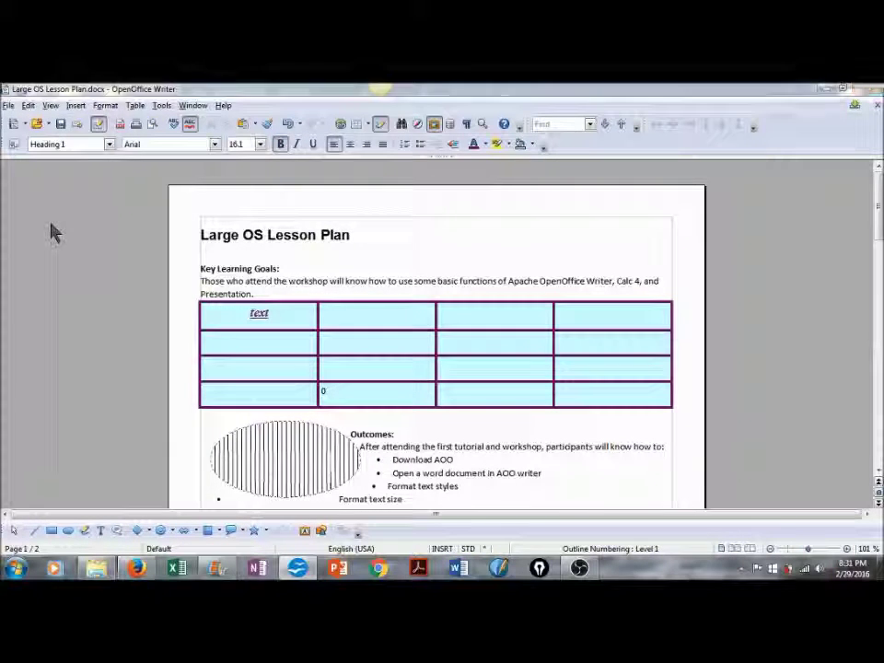
{"action": "left_click", "coordinate": [427, 361]}
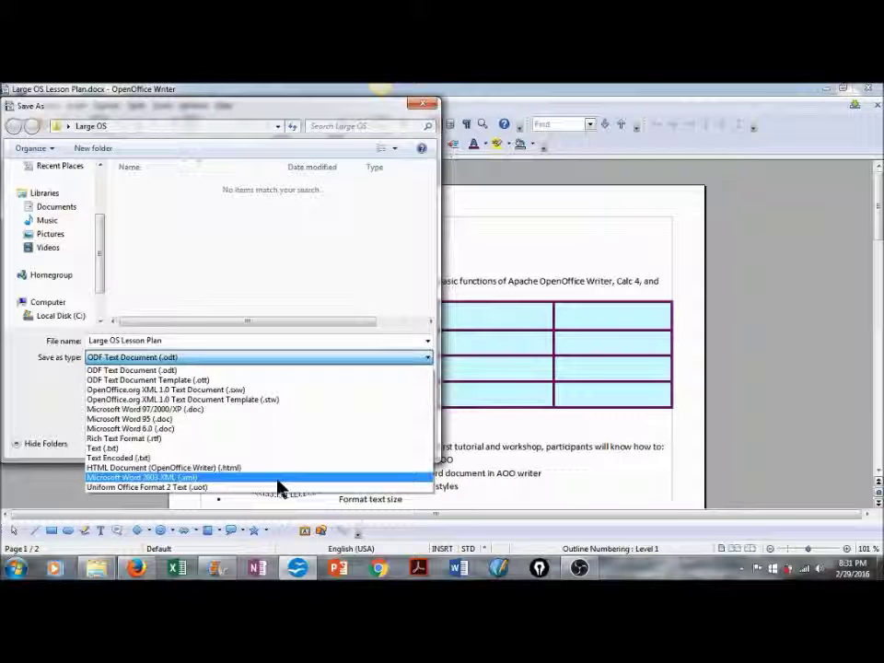
{"action": "left_click", "coordinate": [433, 106]}
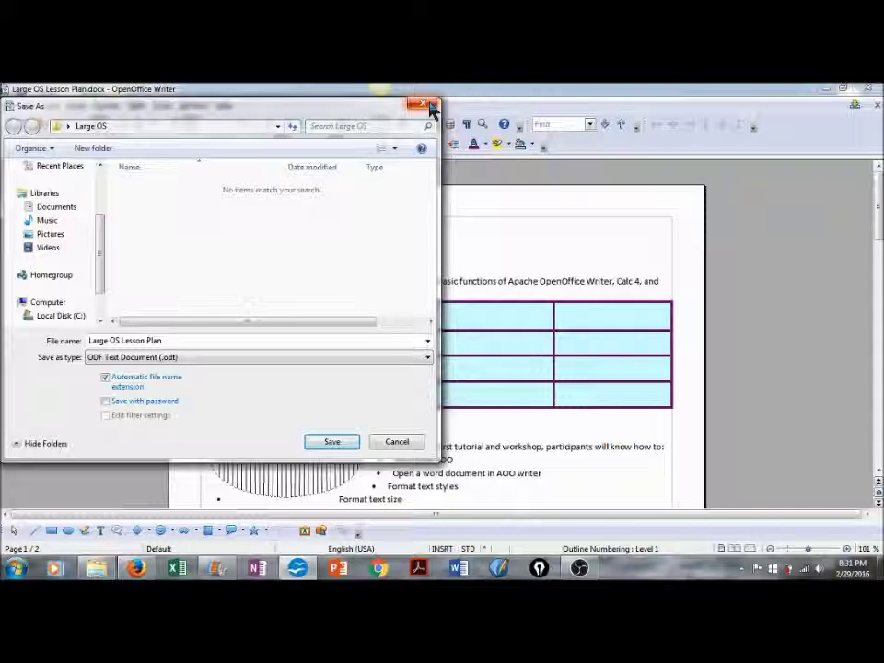
{"action": "left_click", "coordinate": [431, 107]}
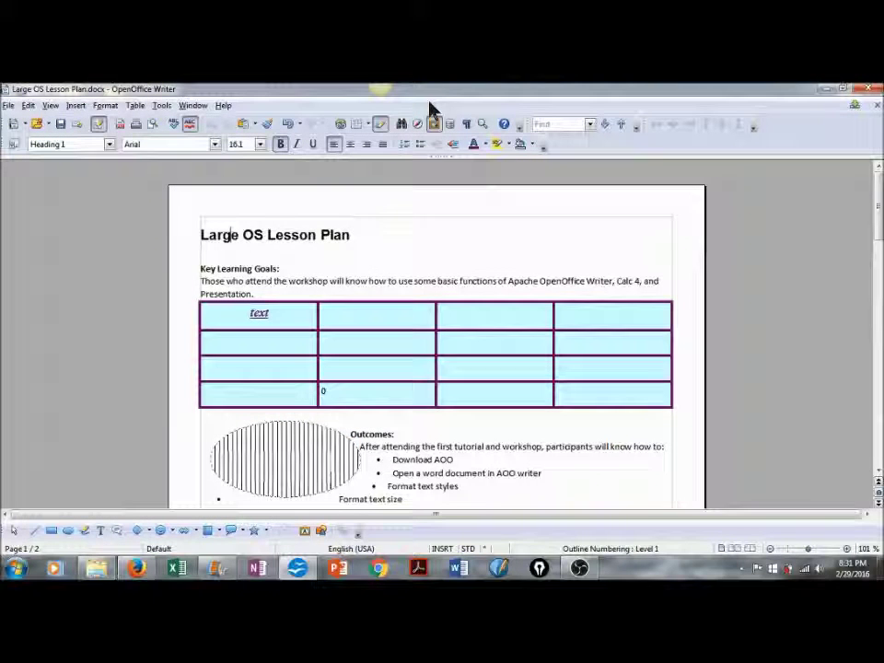